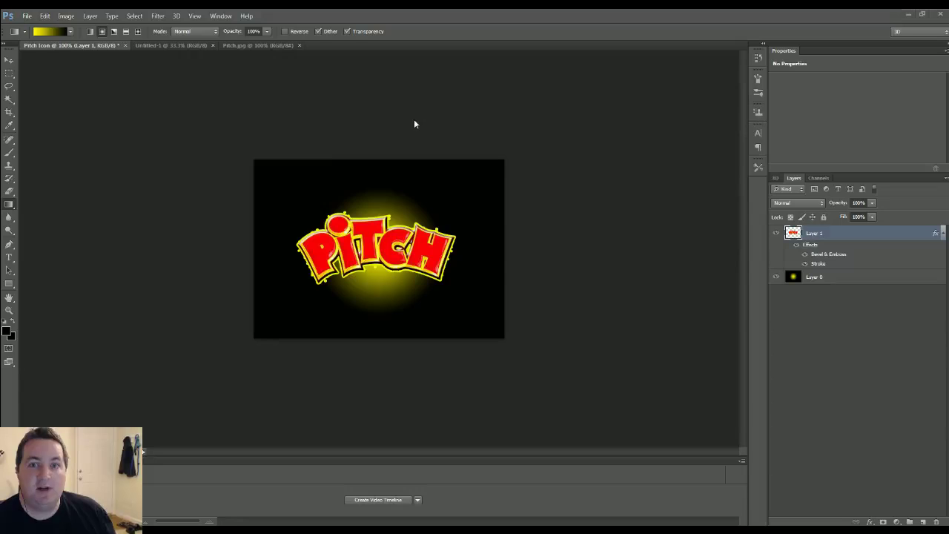
Step: Switch to the Pitch.jpg logo and zoom in so the PITCH lettering is clearly visible
{"action": "left_click", "coordinate": [170, 45]}
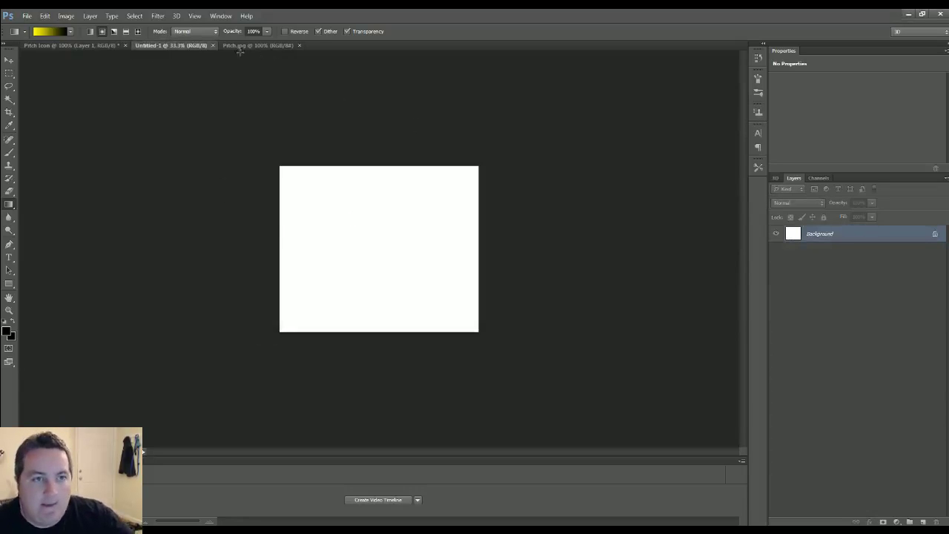
{"action": "left_click", "coordinate": [243, 46]}
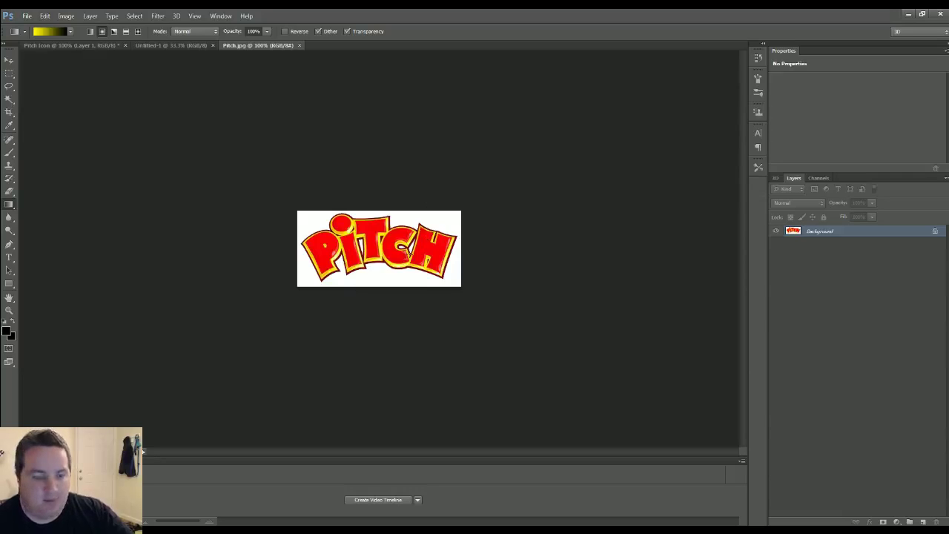
{"action": "key", "text": "ctrl+plus"}
{"action": "key", "text": "ctrl+plus"}
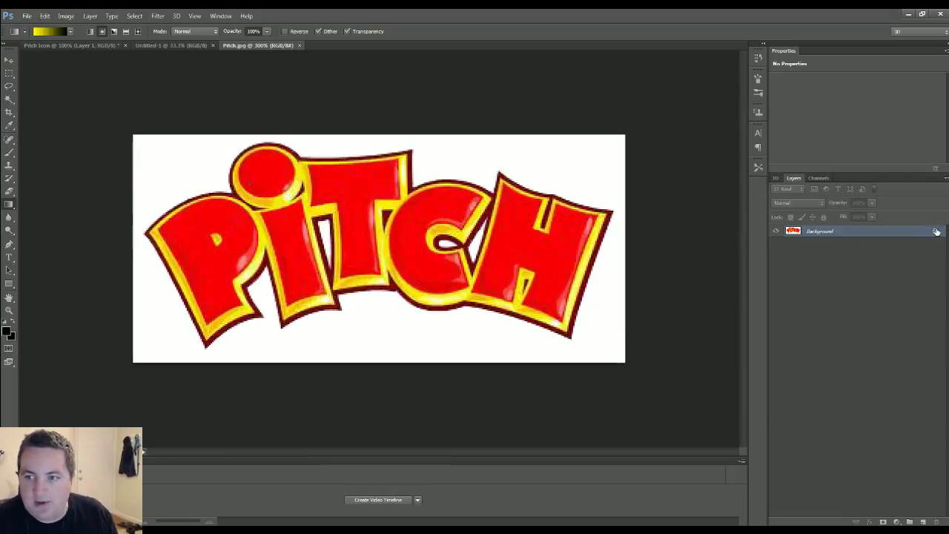
{"action": "double_click", "coordinate": [936, 232]}
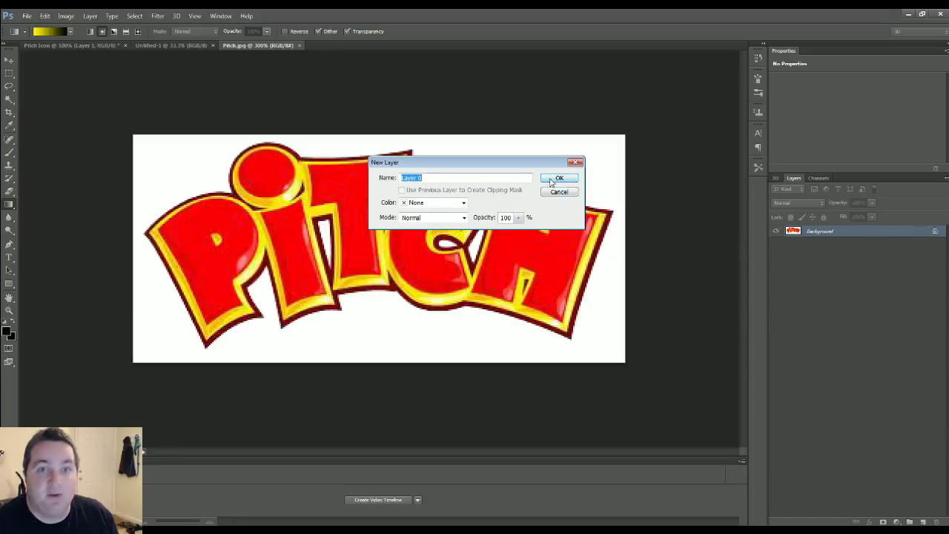
Step: Confirm the background as Layer 0, add an empty Layer 1, then reselect Layer 0
{"action": "left_click", "coordinate": [557, 179]}
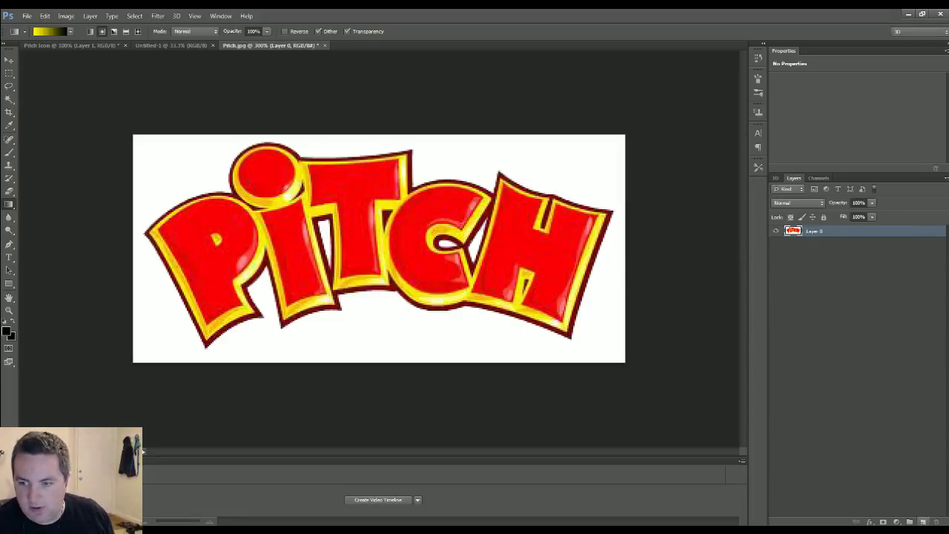
{"action": "left_click", "coordinate": [925, 521]}
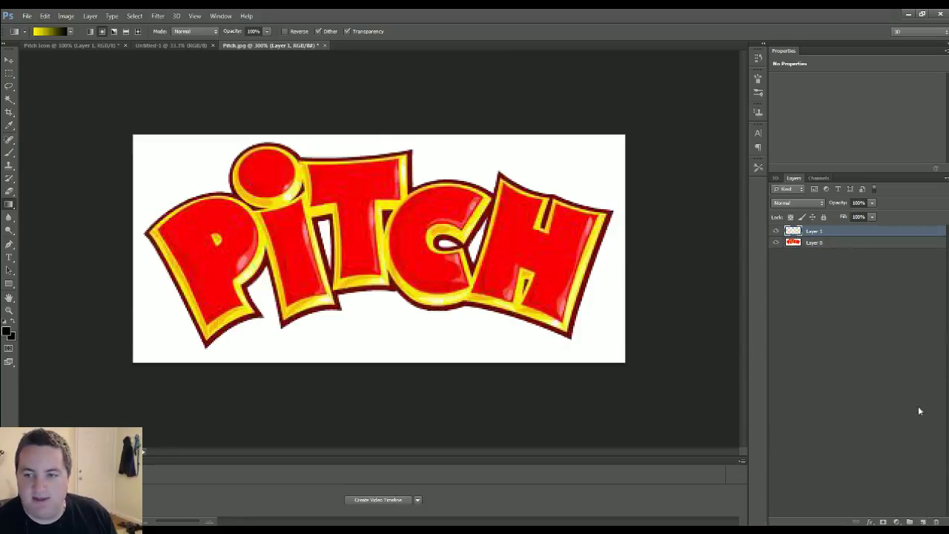
{"action": "left_click", "coordinate": [793, 242]}
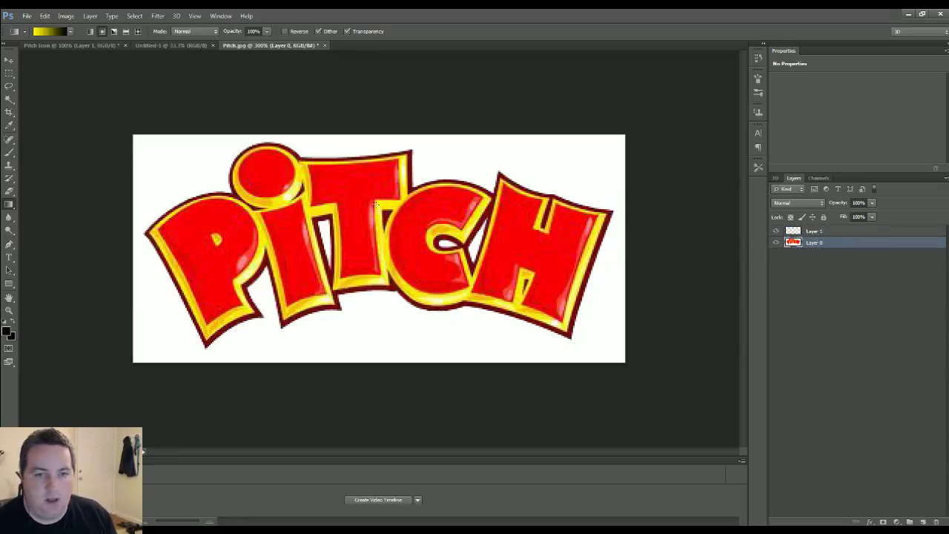
{"action": "left_click", "coordinate": [9, 99]}
Step: Use the Magic Wand to select and delete the white background around PITCH
{"action": "left_click", "coordinate": [41, 111]}
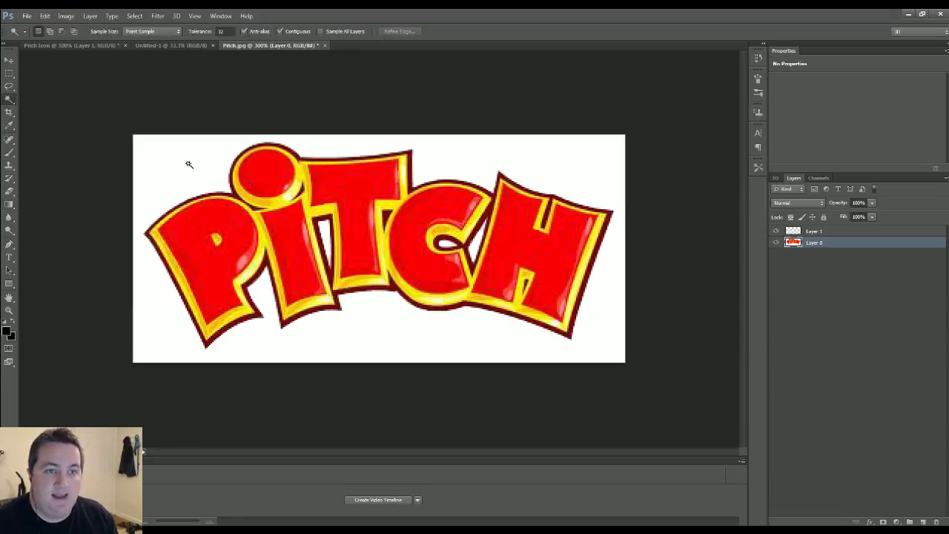
{"action": "key", "text": "ctrl+plus"}
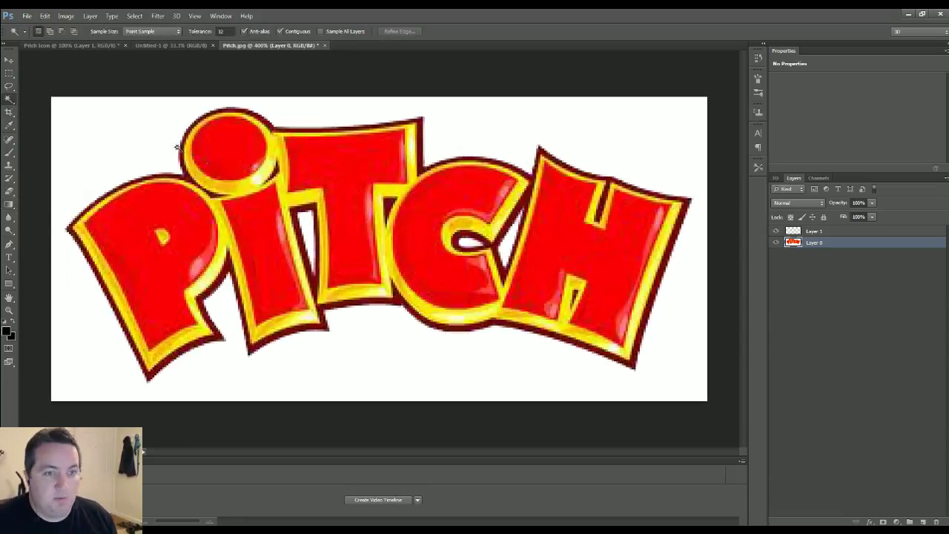
{"action": "left_click", "coordinate": [159, 148]}
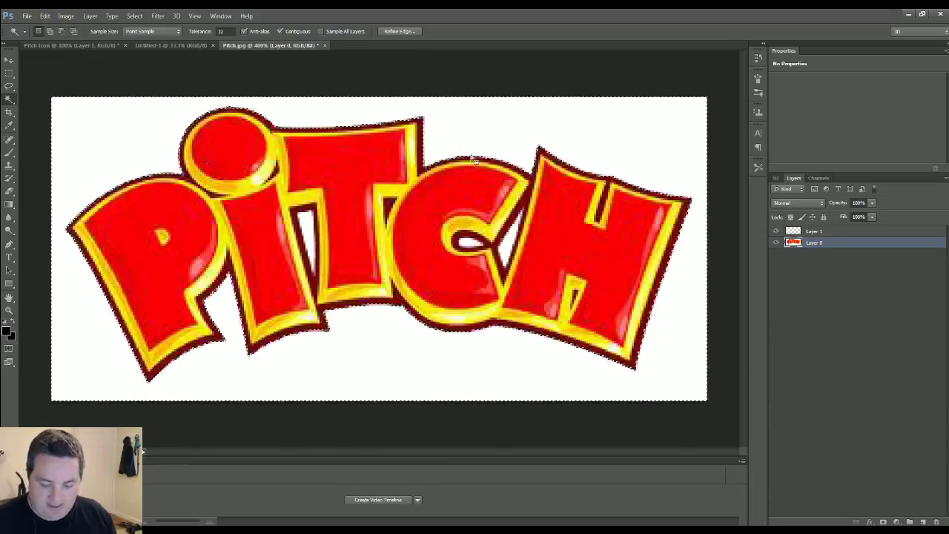
{"action": "key", "text": "Delete"}
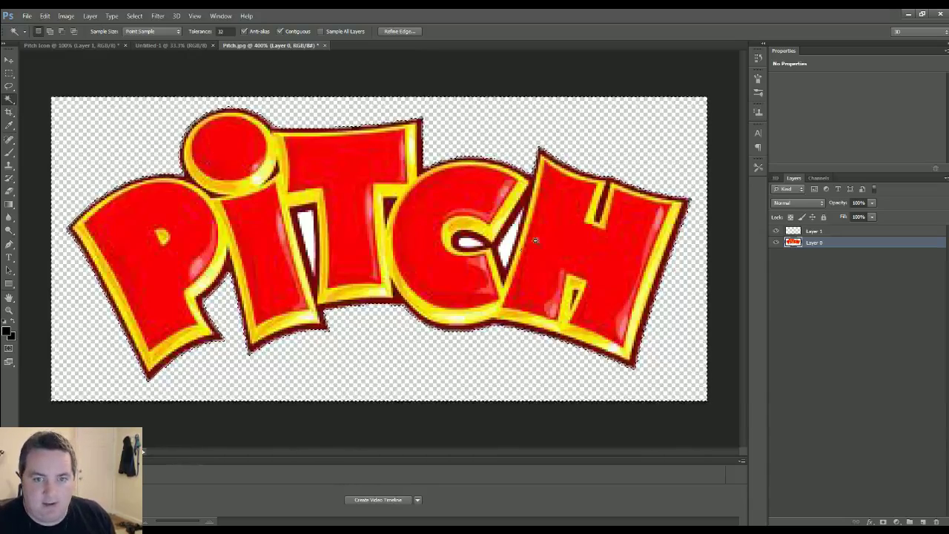
{"action": "key", "text": "ctrl+d"}
Step: Delete the white gaps inside the I, between C and H, and inside the C
{"action": "key", "text": "ctrl+plus"}
{"action": "key", "text": "ctrl+plus"}
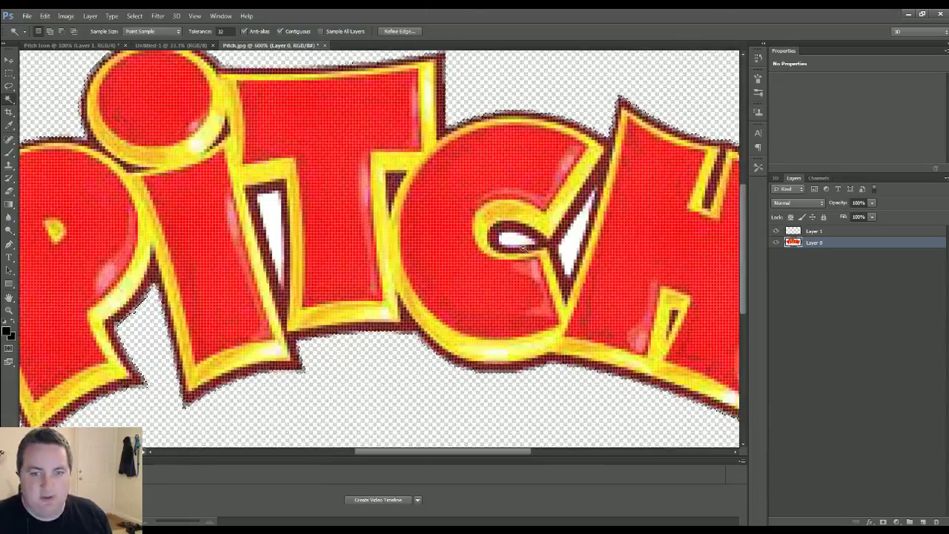
{"action": "left_click", "coordinate": [275, 218], "text": "shift"}
{"action": "key", "text": "Delete"}
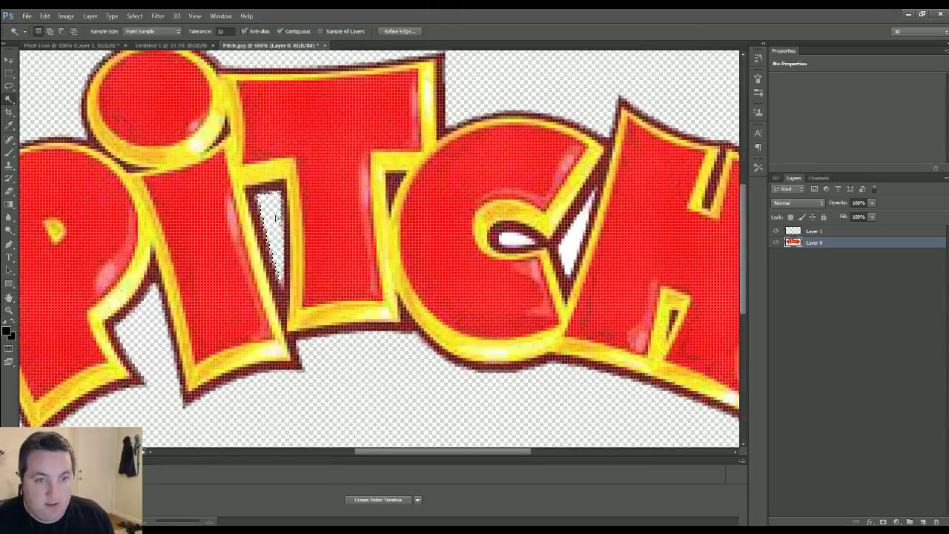
{"action": "left_click", "coordinate": [575, 248]}
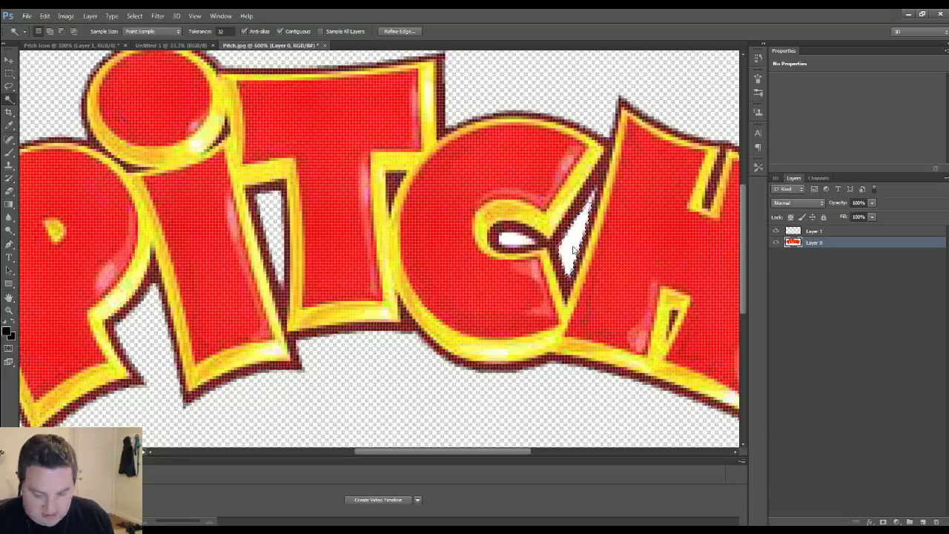
{"action": "key", "text": "Delete"}
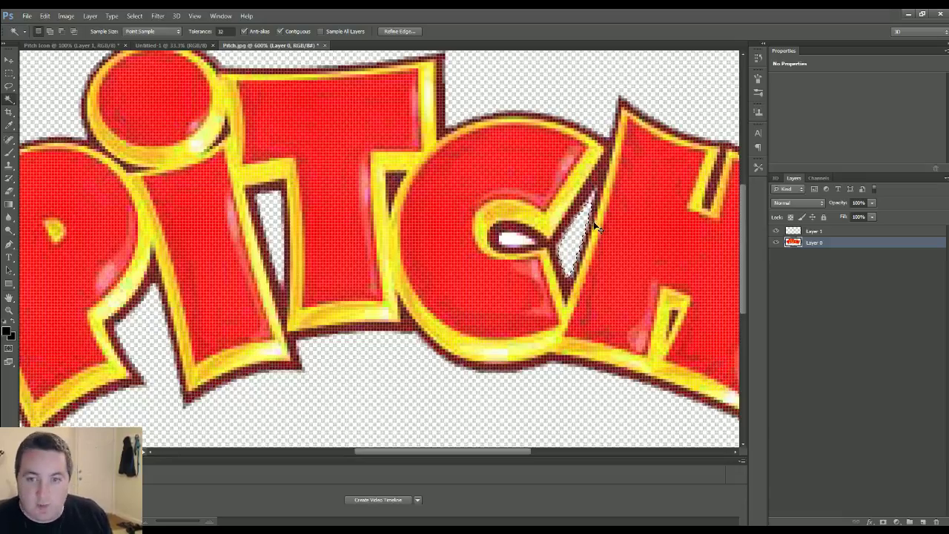
{"action": "scroll", "coordinate": [593, 221], "scroll_direction": "up", "scroll_amount": 3}
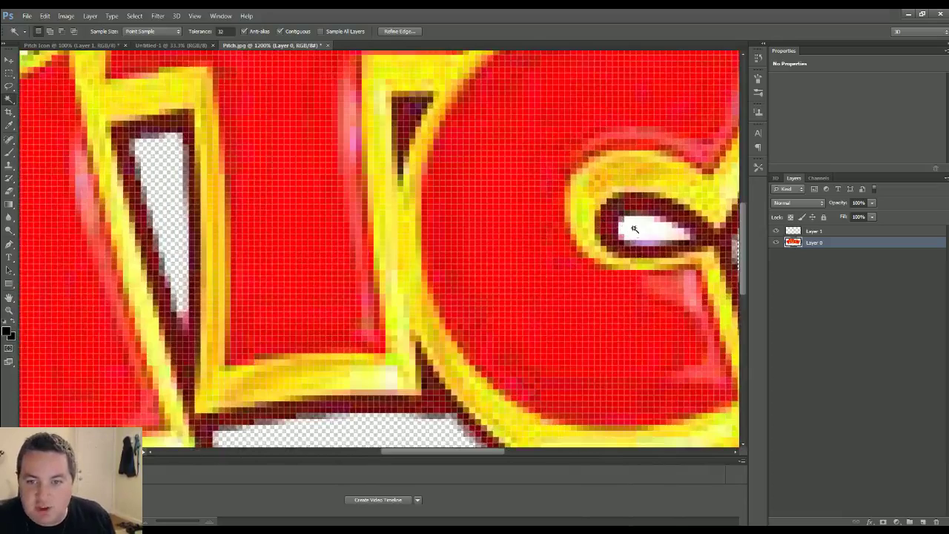
{"action": "left_click", "coordinate": [636, 232]}
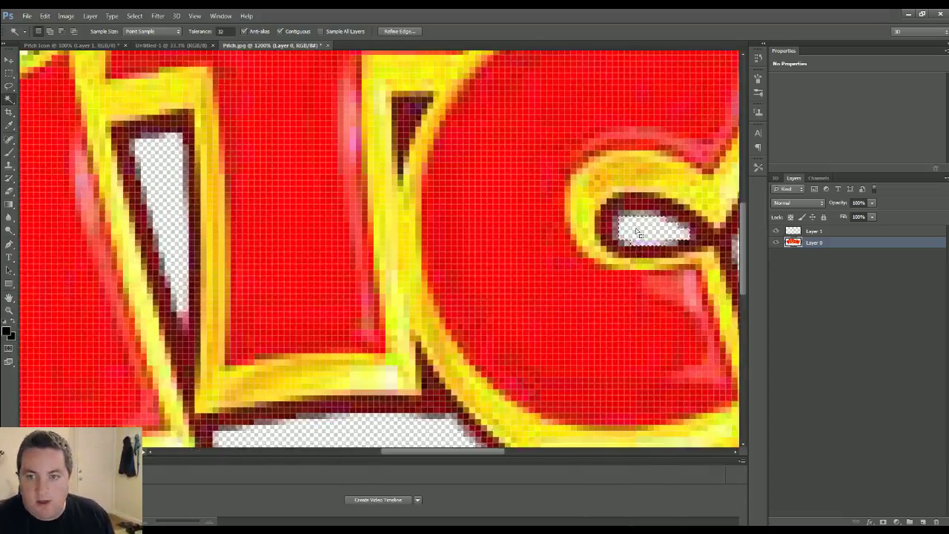
{"action": "scroll", "coordinate": [636, 232], "scroll_direction": "down", "scroll_amount": 2}
{"action": "scroll", "coordinate": [636, 232], "scroll_direction": "down", "scroll_amount": 2}
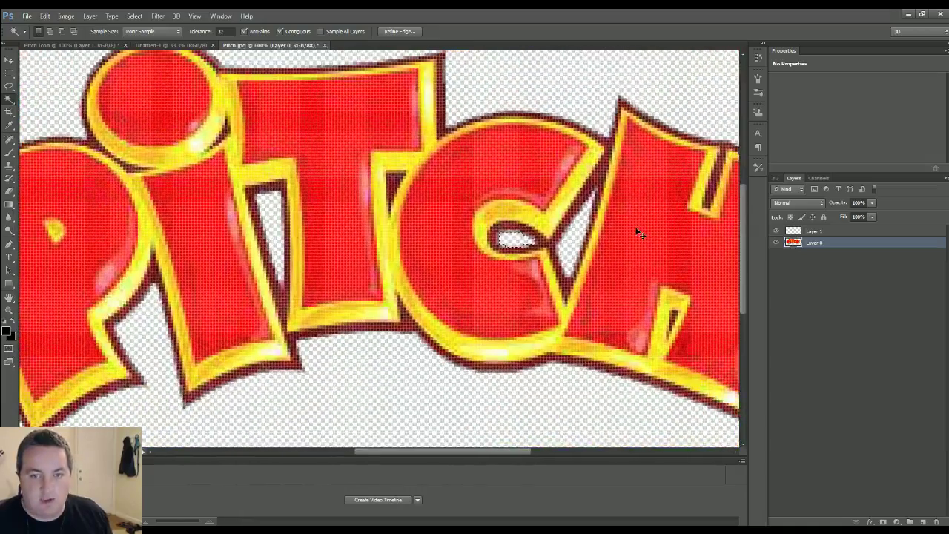
{"action": "scroll", "coordinate": [636, 232], "scroll_direction": "down", "scroll_amount": 2}
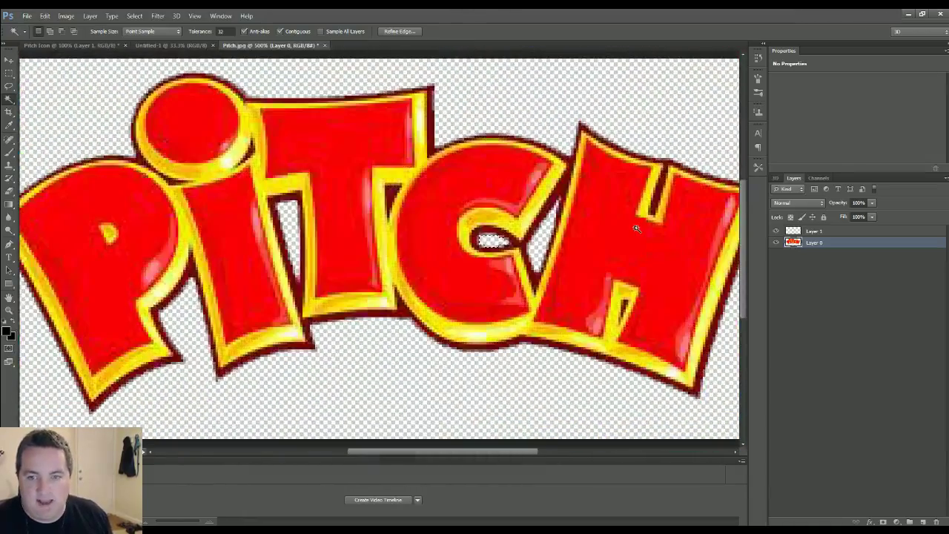
{"action": "scroll", "coordinate": [636, 232], "scroll_direction": "down", "scroll_amount": 3}
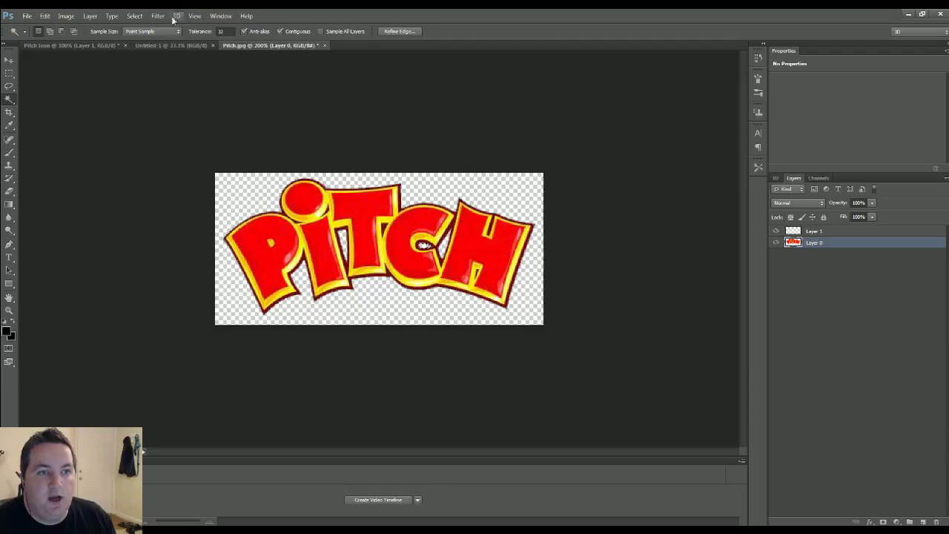
Step: Deselect, then drag the cut-out PITCH layer into the Untitled-1 document with the Move tool
{"action": "left_click", "coordinate": [136, 20]}
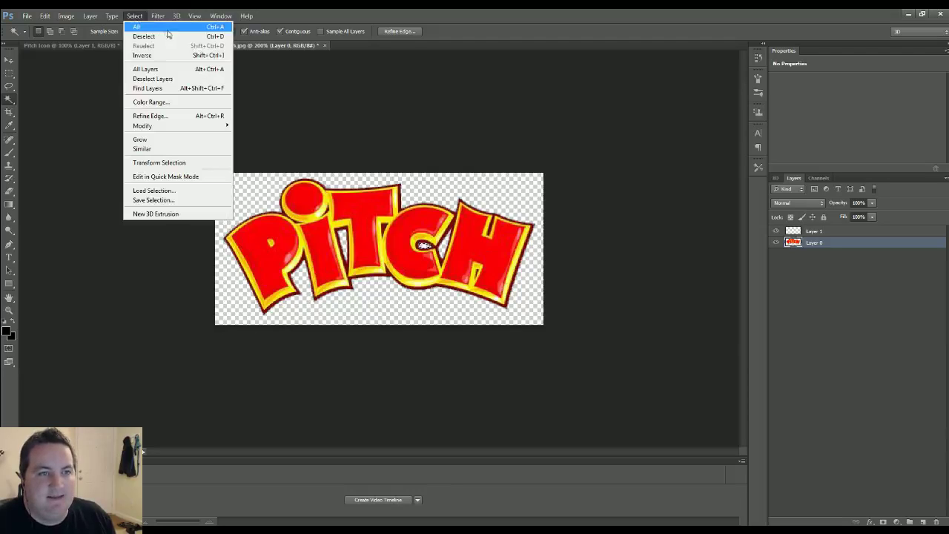
{"action": "left_click", "coordinate": [152, 37]}
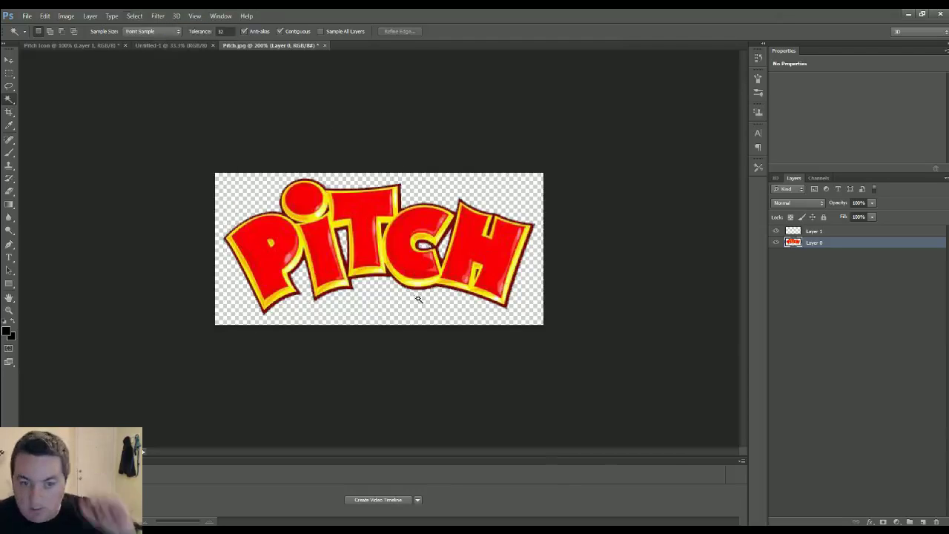
{"action": "left_click", "coordinate": [10, 63]}
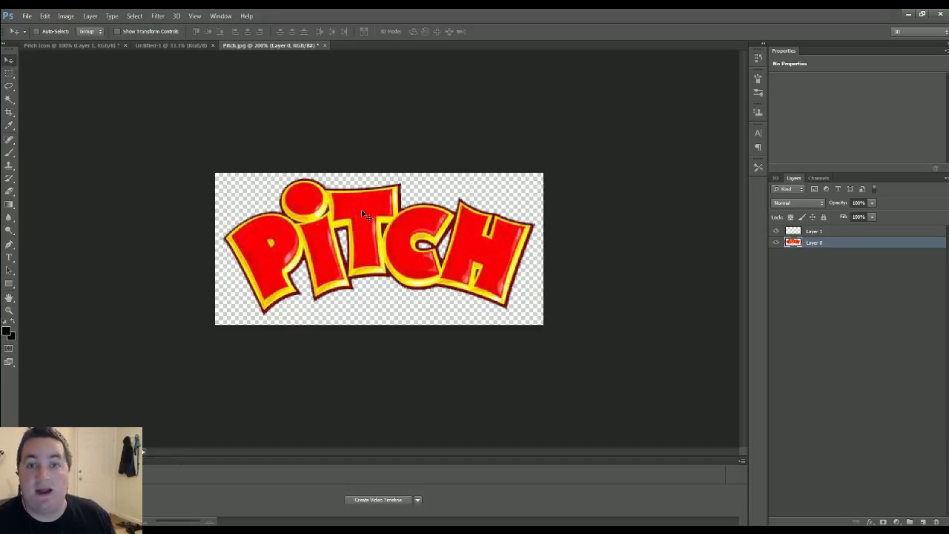
{"action": "left_click_drag", "start_coordinate": [360, 211], "coordinate": [378, 257]}
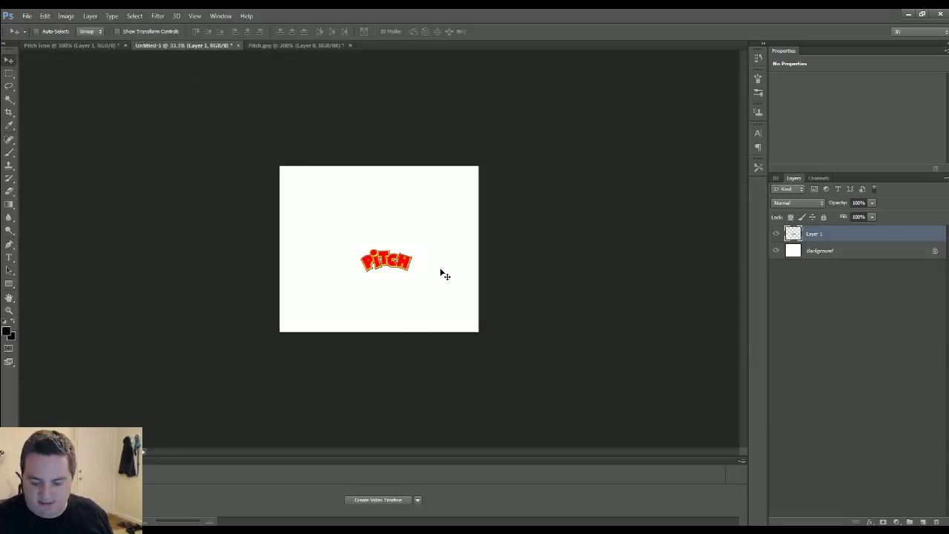
{"action": "key", "text": "ctrl+plus"}
{"action": "key", "text": "ctrl+plus"}
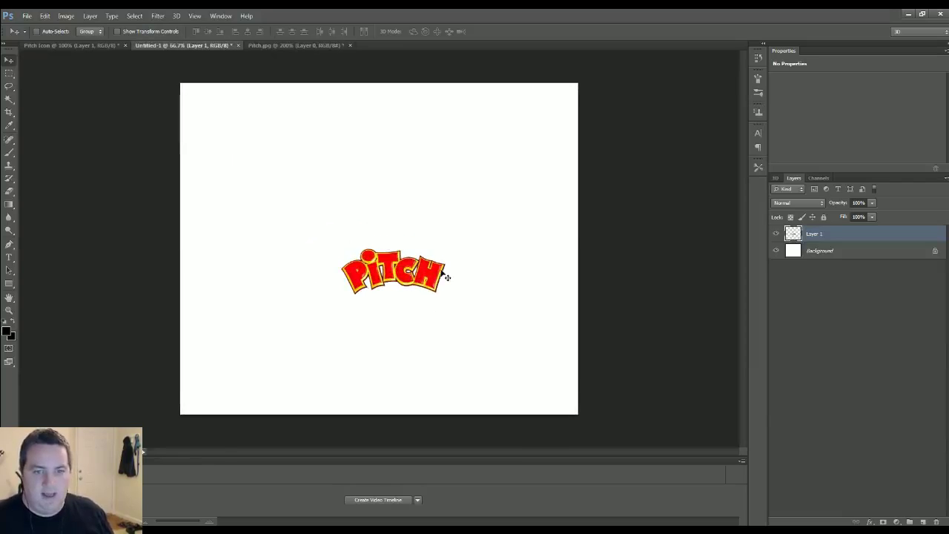
Step: After checking the Pitch Icon reference, unlock Untitled-1's white Background as Layer 0
{"action": "left_click", "coordinate": [65, 46]}
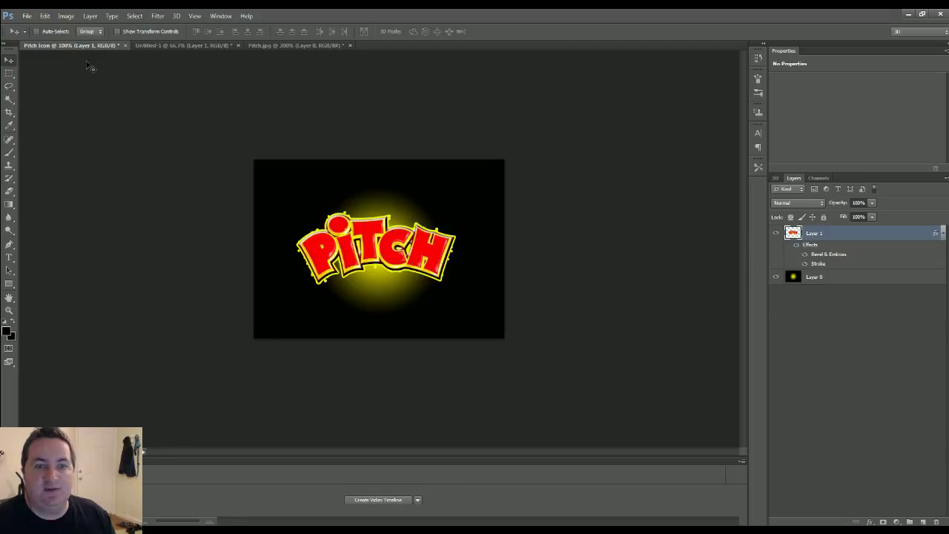
{"action": "left_click", "coordinate": [211, 46]}
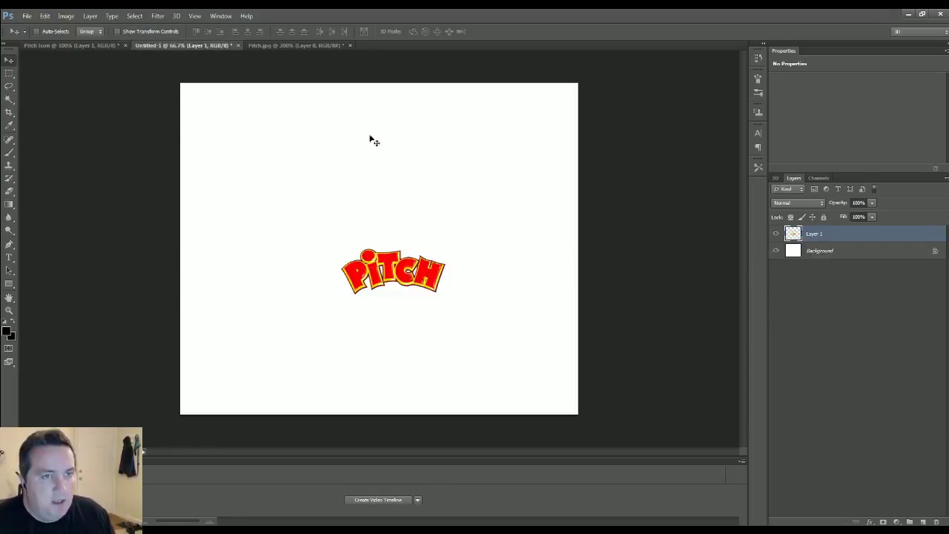
{"action": "left_click", "coordinate": [796, 254]}
{"action": "double_click", "coordinate": [932, 252]}
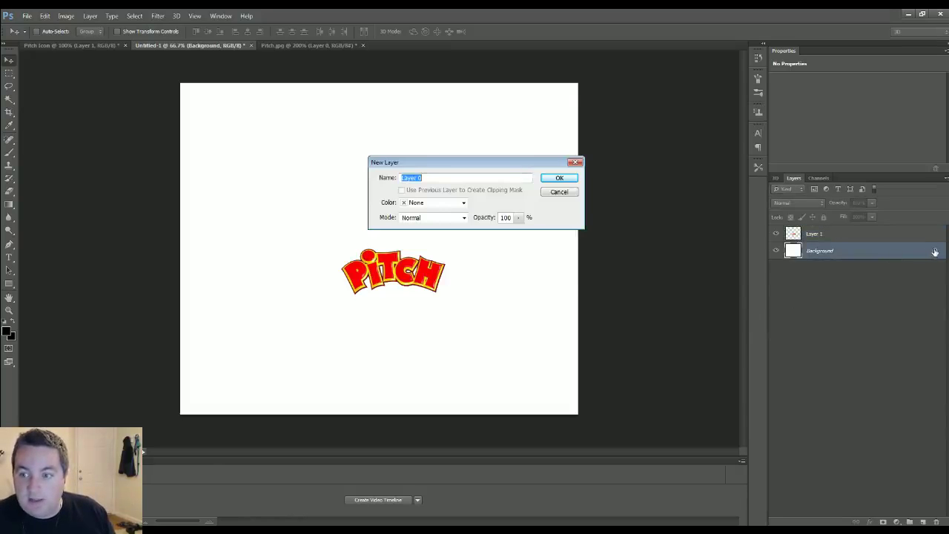
{"action": "left_click", "coordinate": [560, 179]}
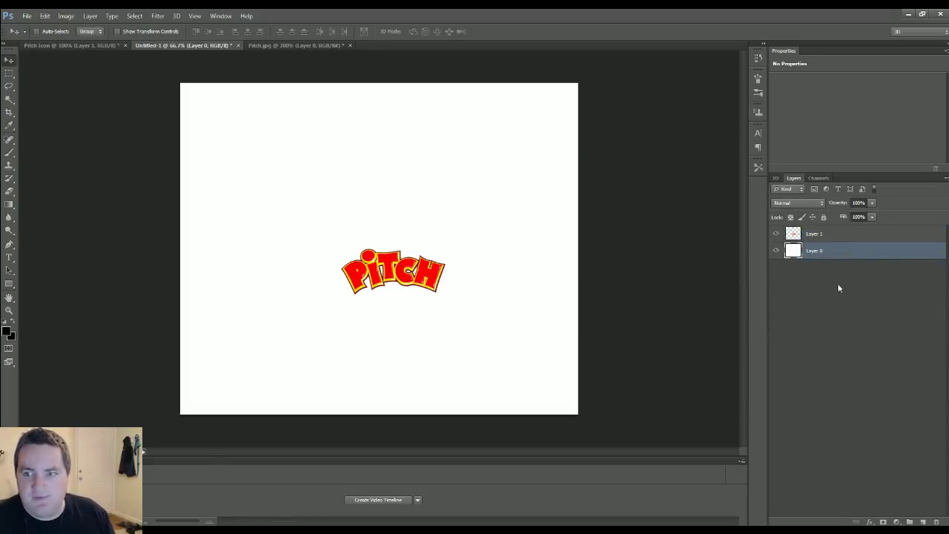
Step: Set the background colour to near-black and fill Layer 0 with it
{"action": "left_click", "coordinate": [11, 338]}
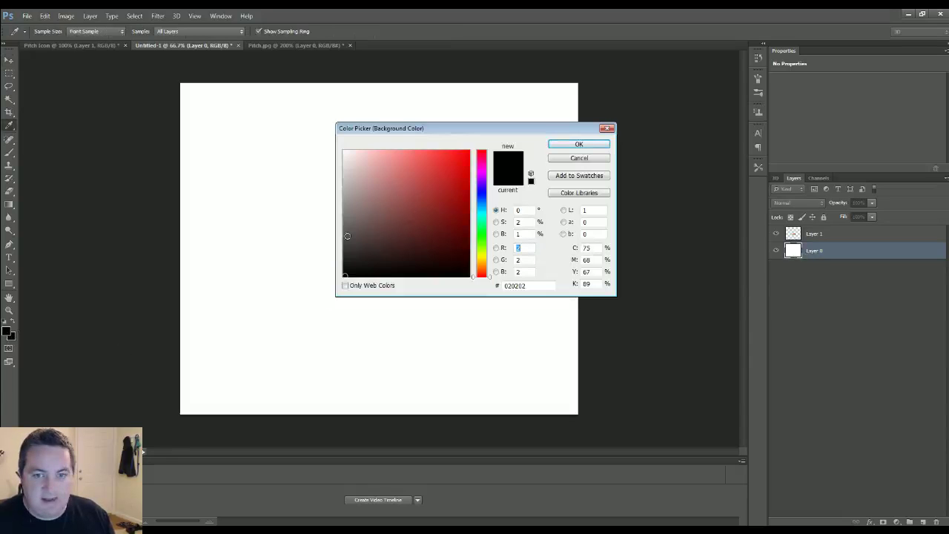
{"action": "left_click", "coordinate": [591, 146]}
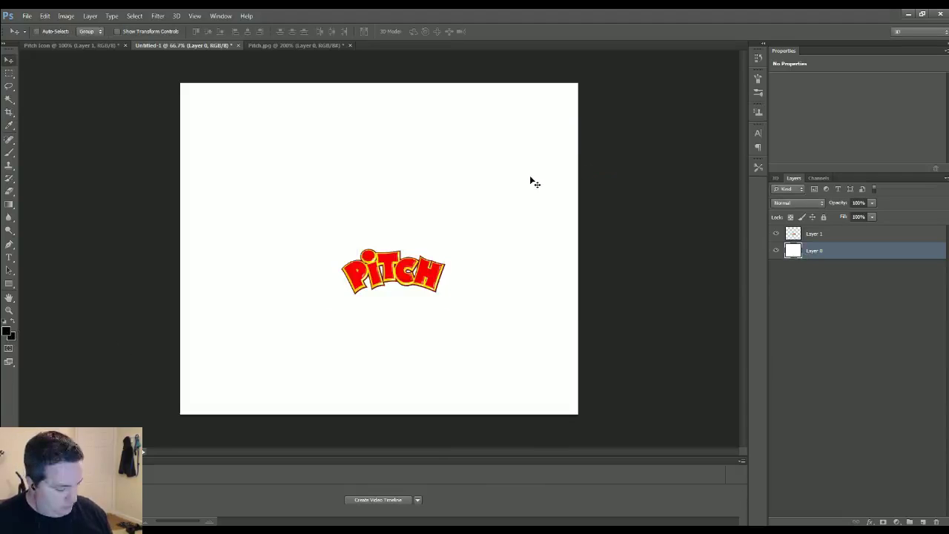
{"action": "key", "text": "ctrl+BackSpace"}
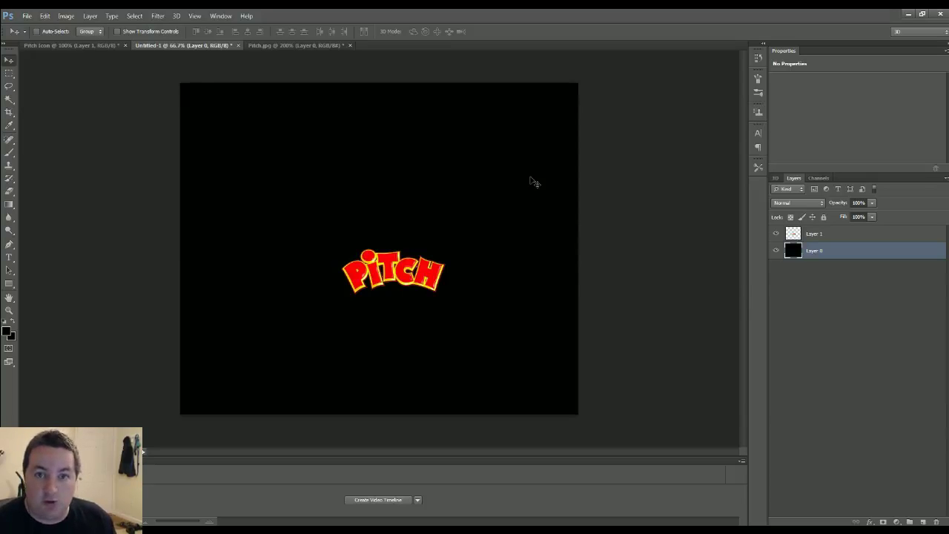
Step: Make bright red the foreground colour, test a red fill, refill Layer 0 black, and hide PITCH
{"action": "left_click", "coordinate": [8, 335]}
{"action": "left_click", "coordinate": [467, 152]}
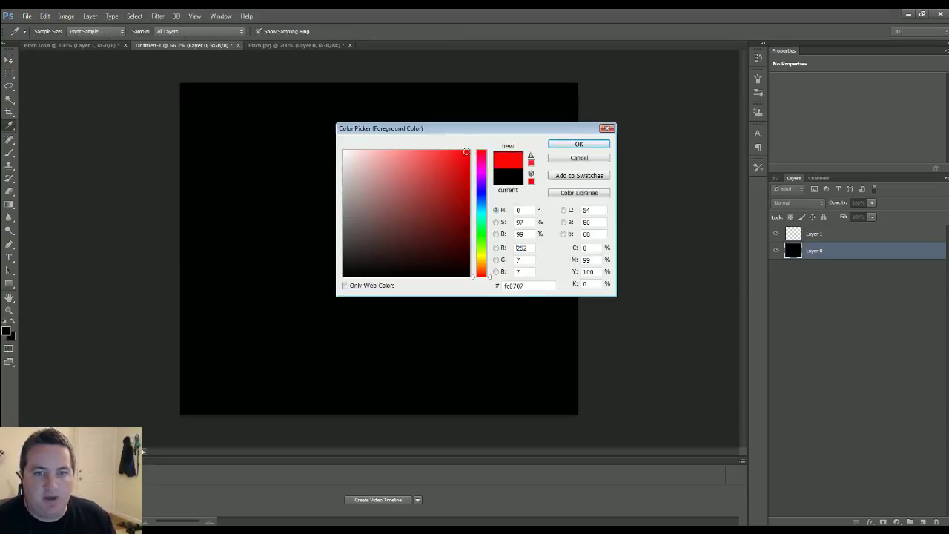
{"action": "left_click", "coordinate": [599, 145]}
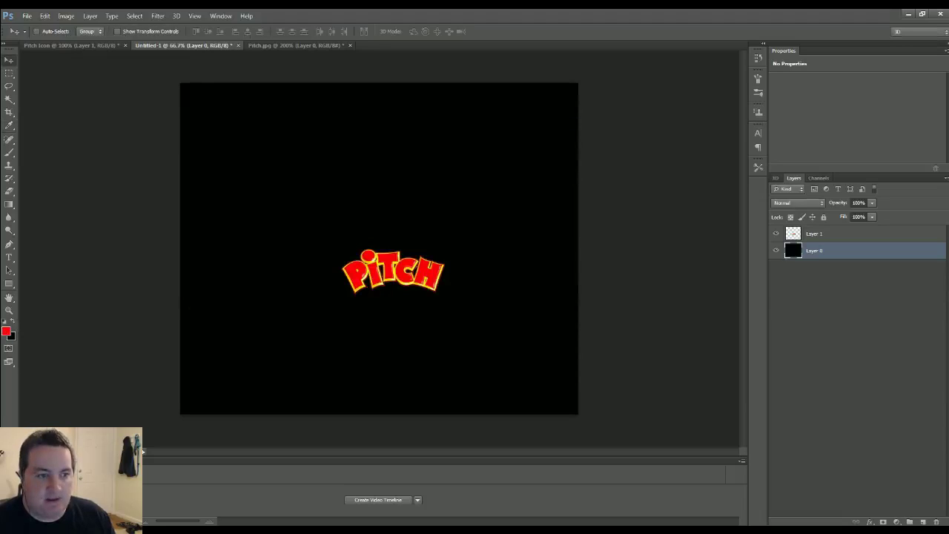
{"action": "left_click", "coordinate": [14, 323]}
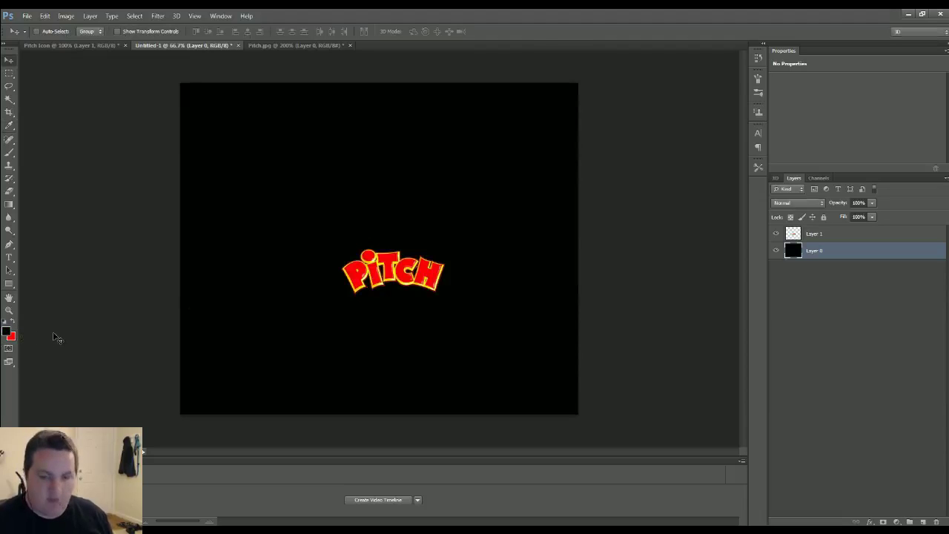
{"action": "key", "text": "ctrl+BackSpace"}
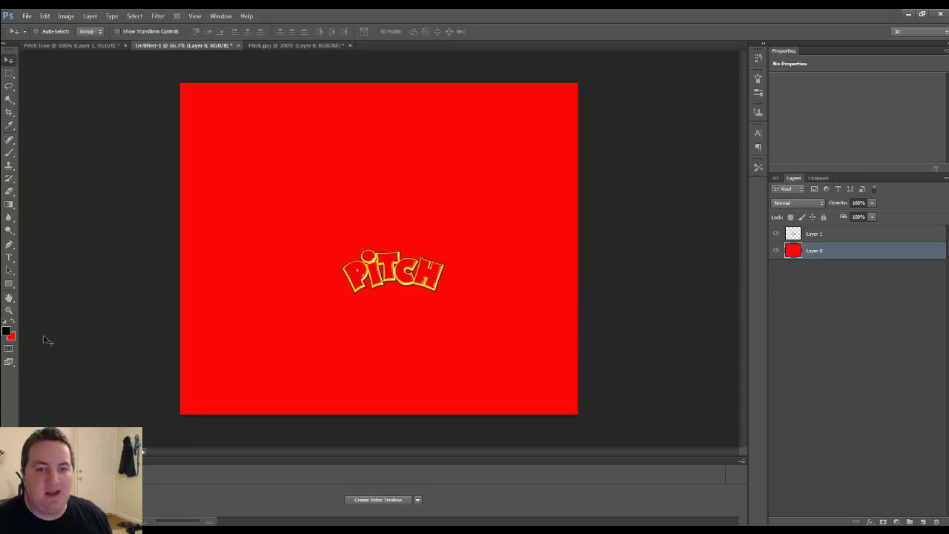
{"action": "left_click", "coordinate": [13, 323]}
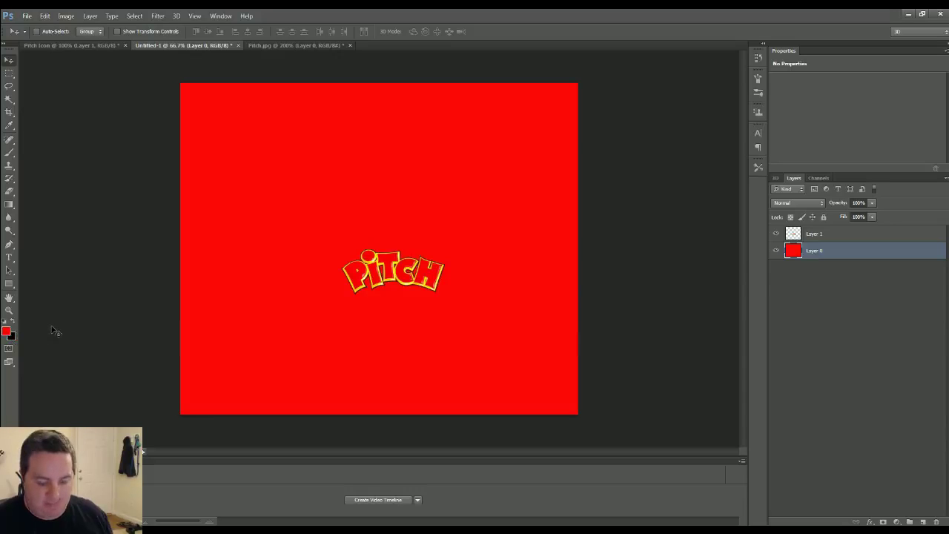
{"action": "key", "text": "ctrl+BackSpace"}
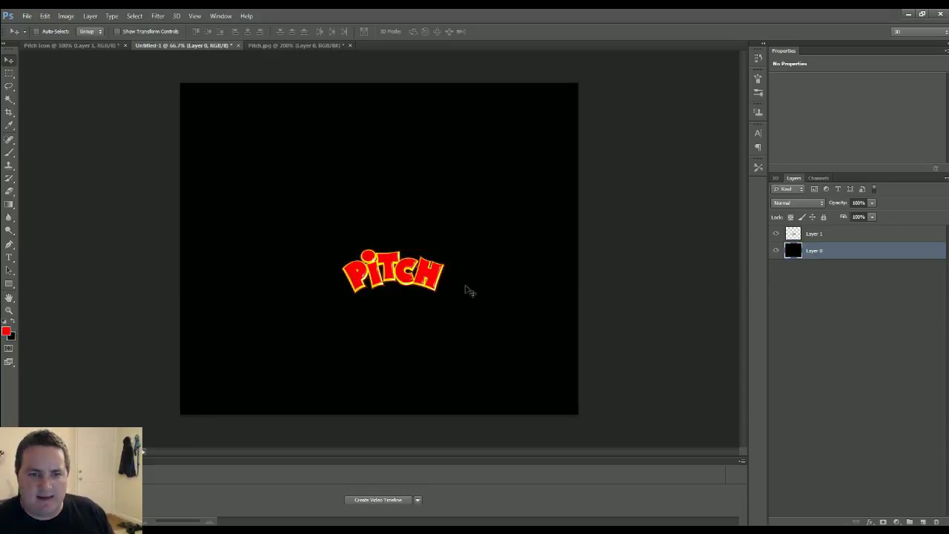
{"action": "left_click", "coordinate": [776, 234]}
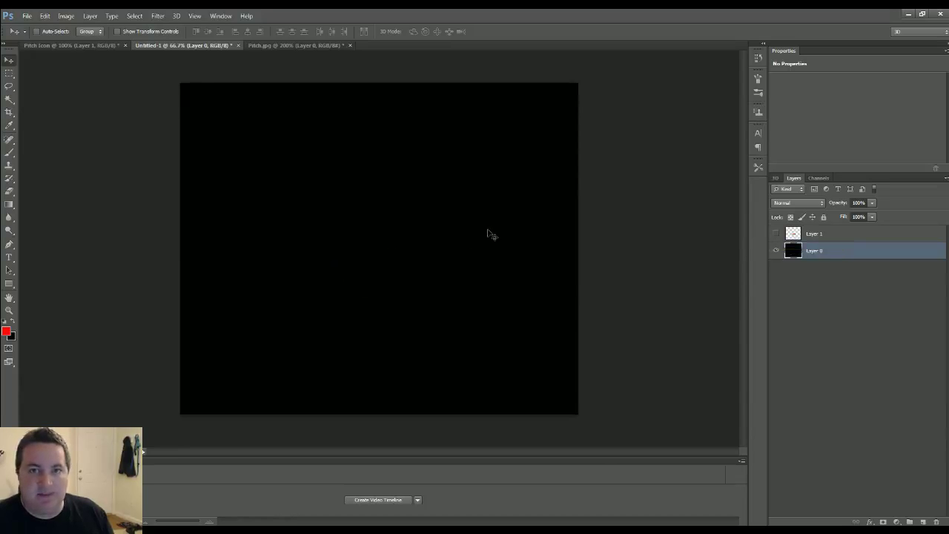
Step: Set the Gradient Tool to Radial with a yellow-to-black gradient
{"action": "left_click", "coordinate": [11, 207]}
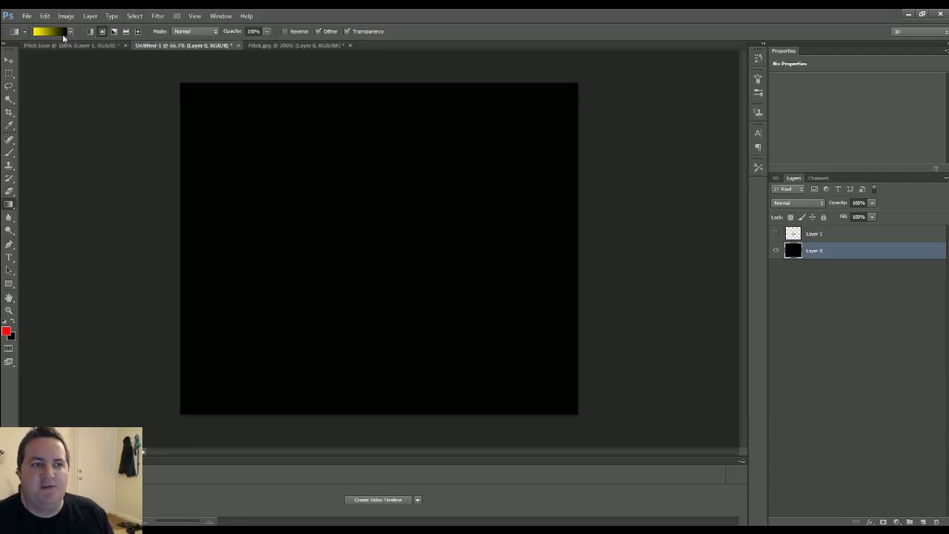
{"action": "left_click", "coordinate": [105, 32]}
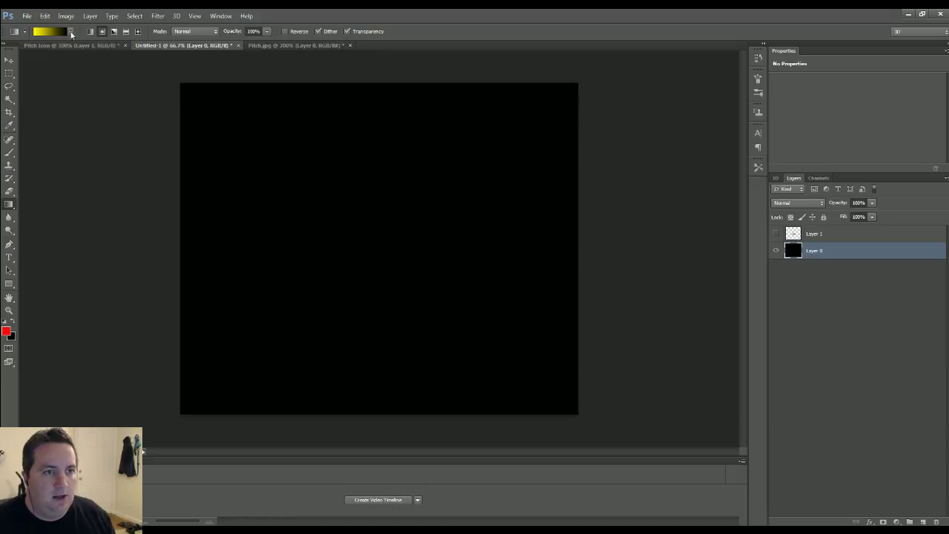
{"action": "left_click", "coordinate": [70, 31]}
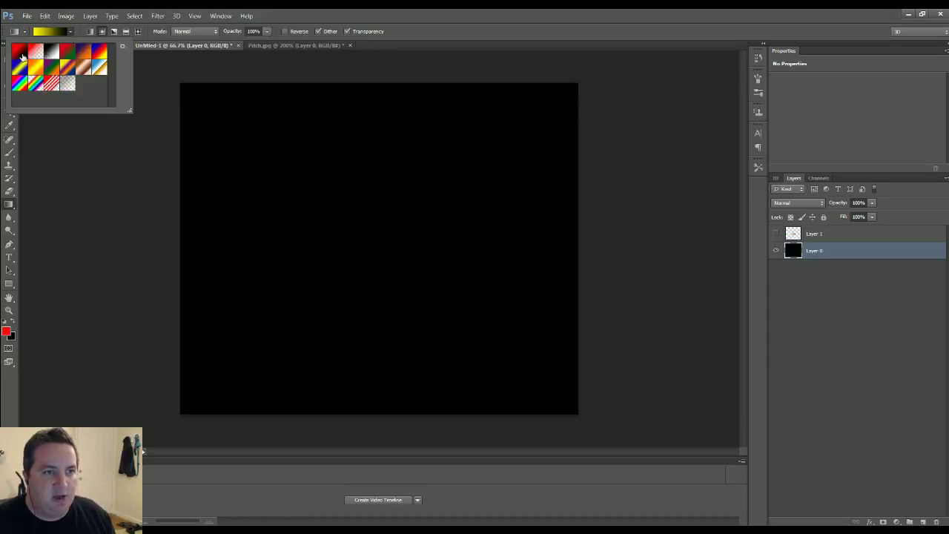
{"action": "left_click", "coordinate": [168, 71]}
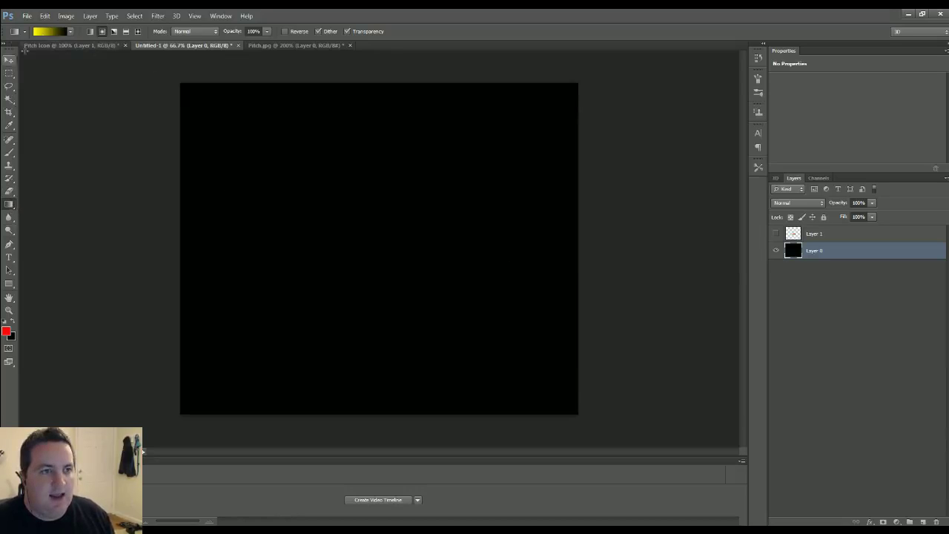
{"action": "left_click", "coordinate": [42, 33]}
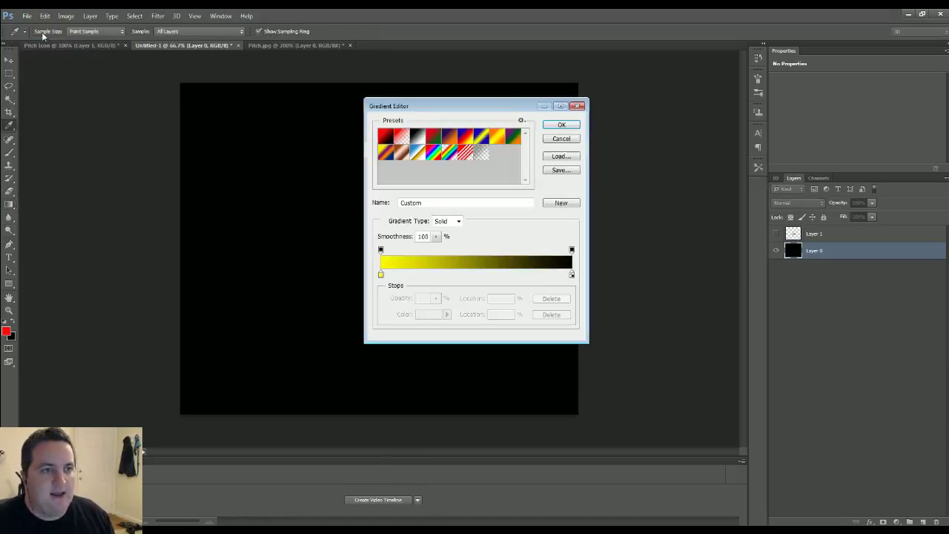
{"action": "double_click", "coordinate": [380, 274]}
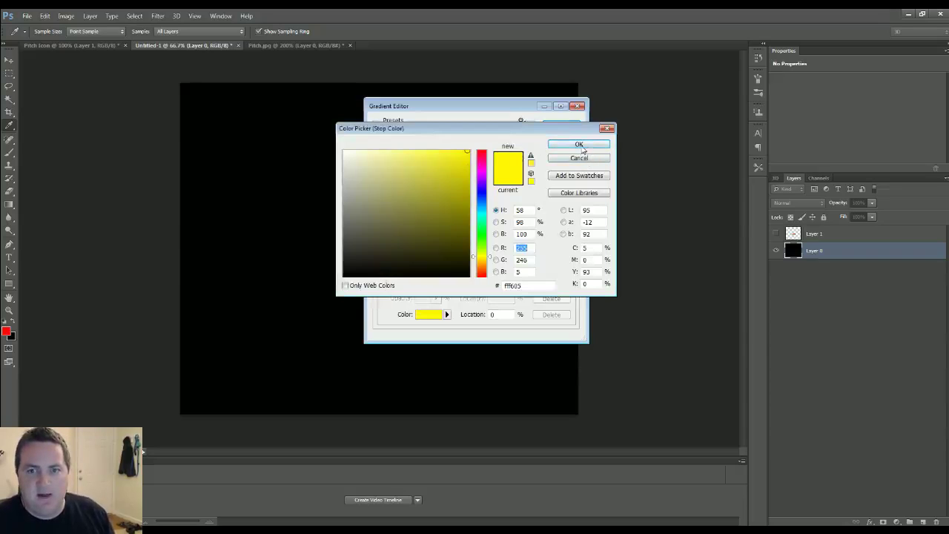
{"action": "left_click", "coordinate": [583, 145]}
{"action": "left_click", "coordinate": [566, 125]}
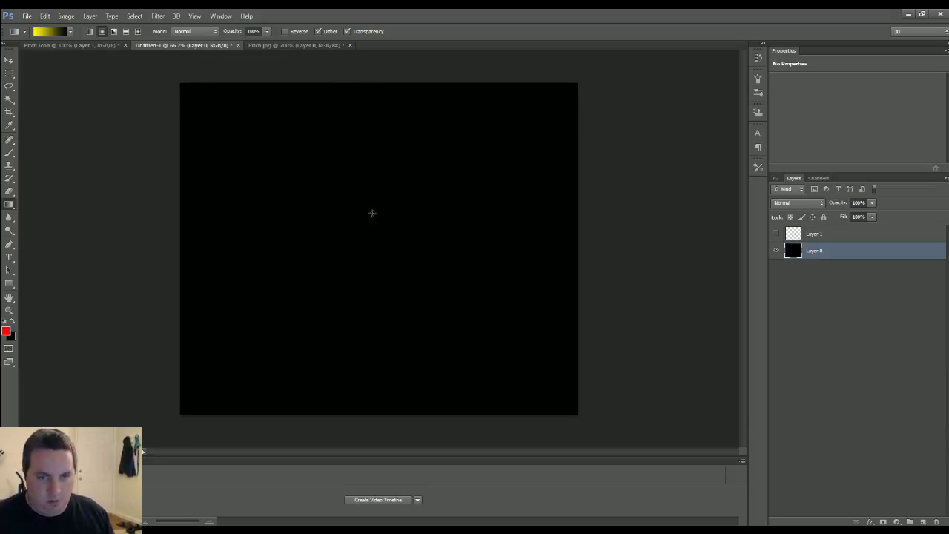
Step: Drag the radial gradient outward from the canvas centre, redrawing until the yellow glow is large and centred
{"action": "left_click_drag", "start_coordinate": [370, 245], "coordinate": [478, 247]}
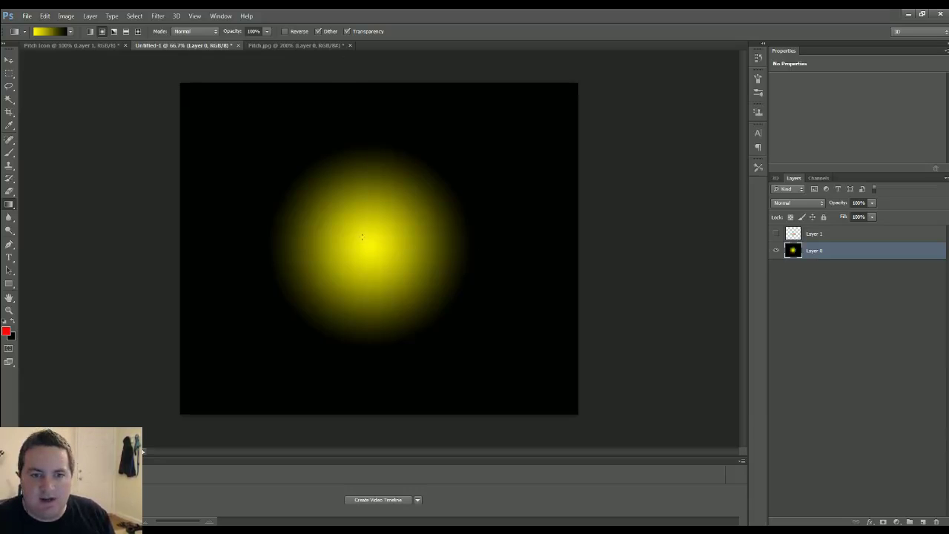
{"action": "left_click_drag", "start_coordinate": [376, 245], "coordinate": [516, 249]}
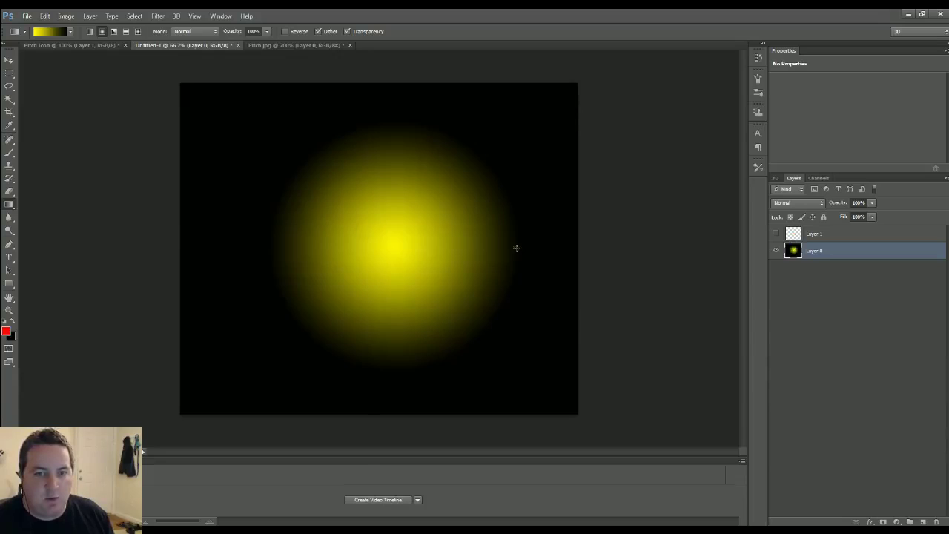
{"action": "left_click_drag", "start_coordinate": [410, 247], "coordinate": [379, 248]}
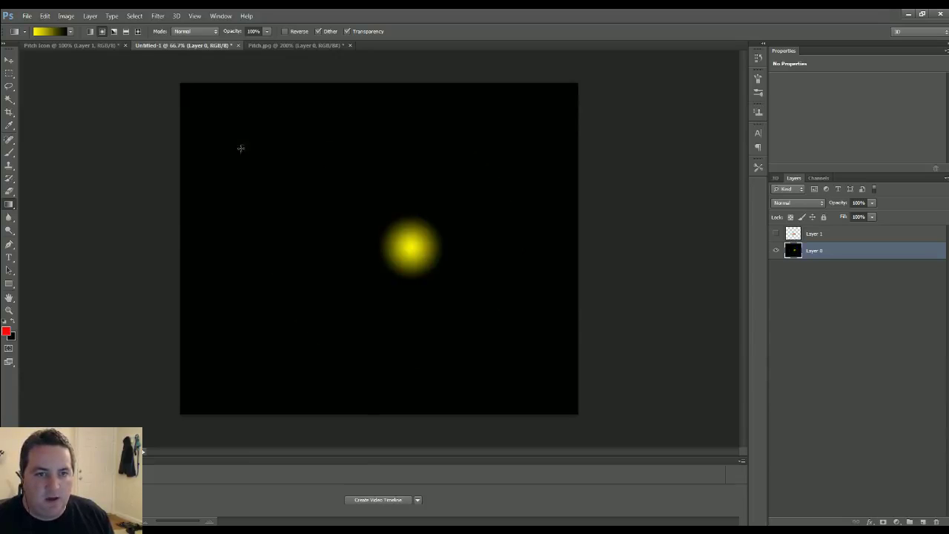
{"action": "left_click_drag", "start_coordinate": [240, 134], "coordinate": [246, 140]}
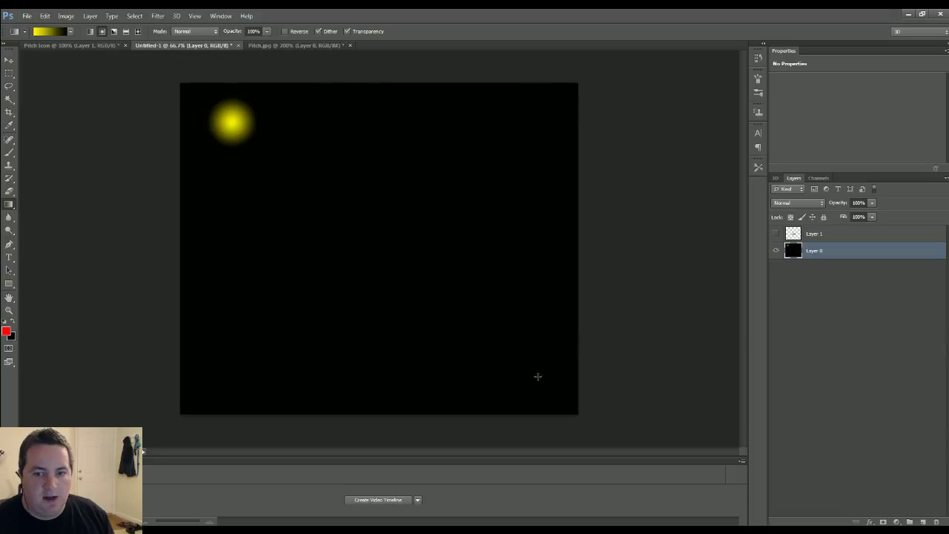
{"action": "left_click_drag", "start_coordinate": [538, 376], "coordinate": [503, 329]}
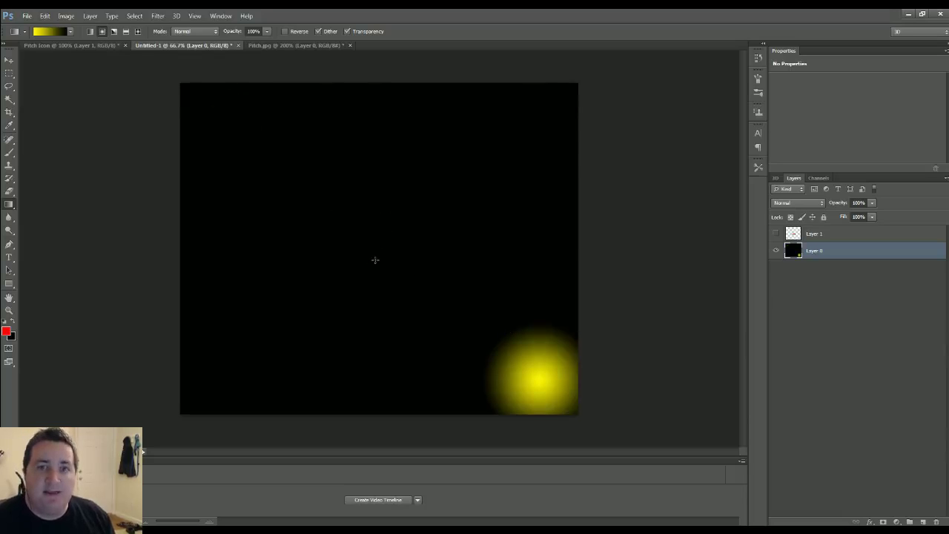
{"action": "left_click_drag", "start_coordinate": [364, 250], "coordinate": [474, 251]}
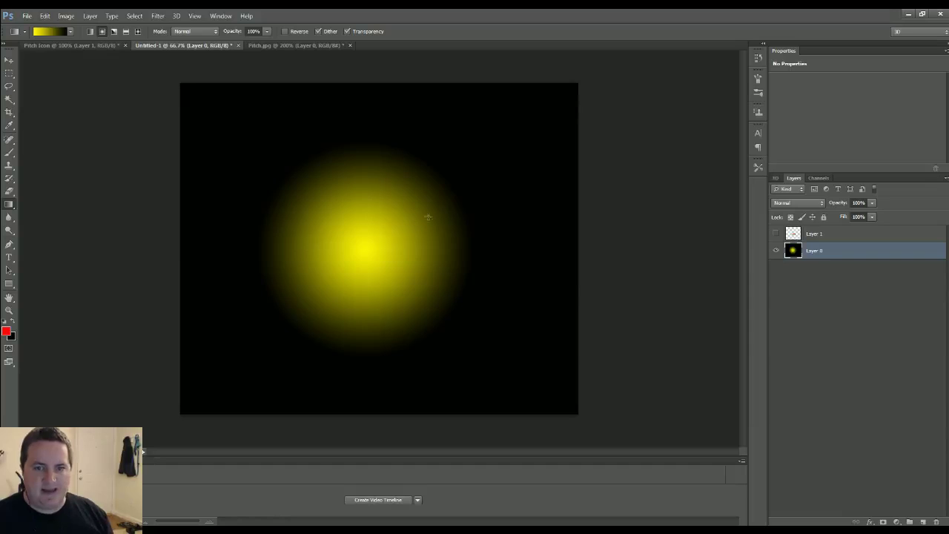
{"action": "left_click_drag", "start_coordinate": [379, 240], "coordinate": [479, 242]}
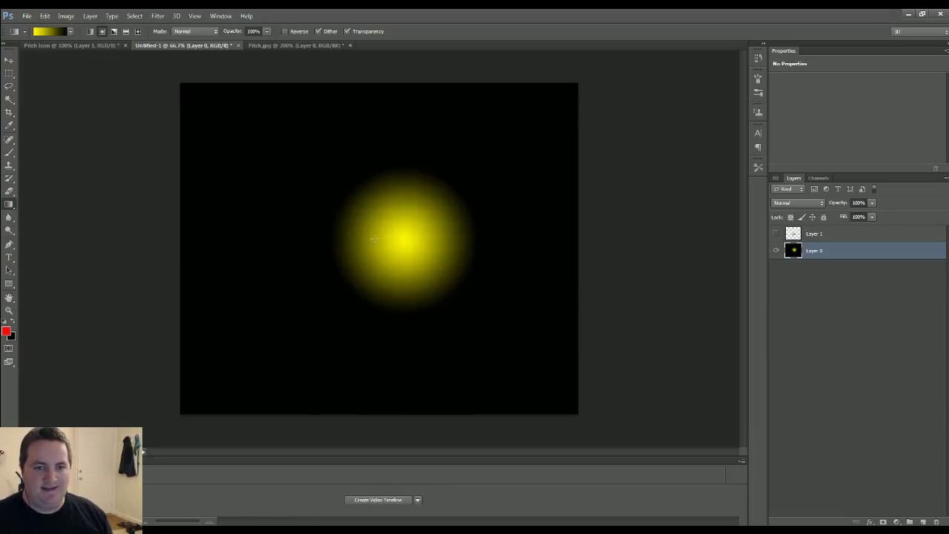
{"action": "left_click_drag", "start_coordinate": [374, 239], "coordinate": [477, 241]}
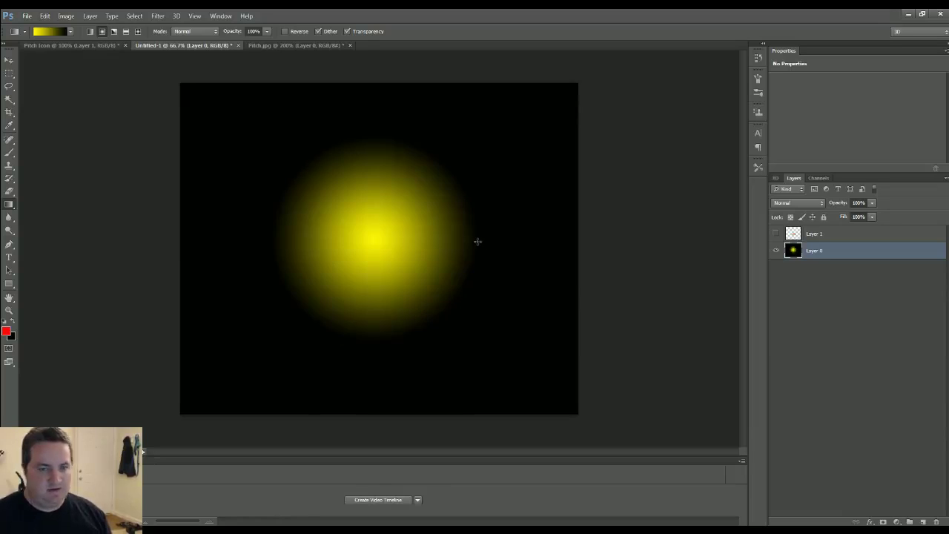
{"action": "left_click", "coordinate": [92, 46]}
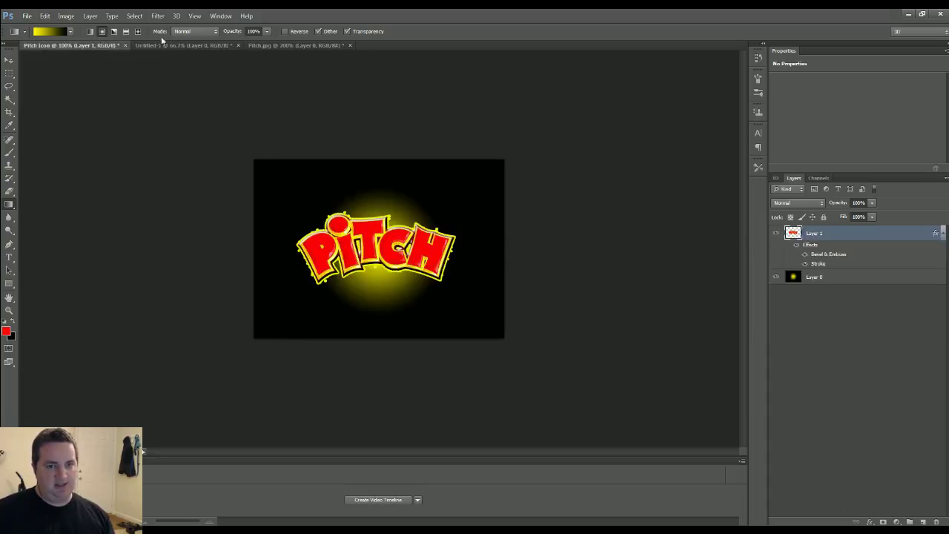
{"action": "left_click", "coordinate": [178, 47]}
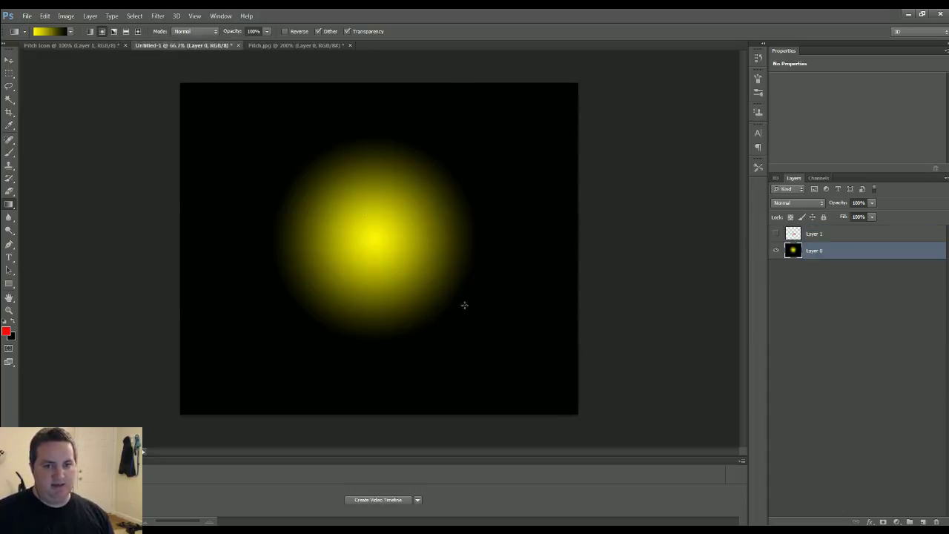
Step: Make the PITCH layer visible again over the yellow glow
{"action": "left_click", "coordinate": [776, 233]}
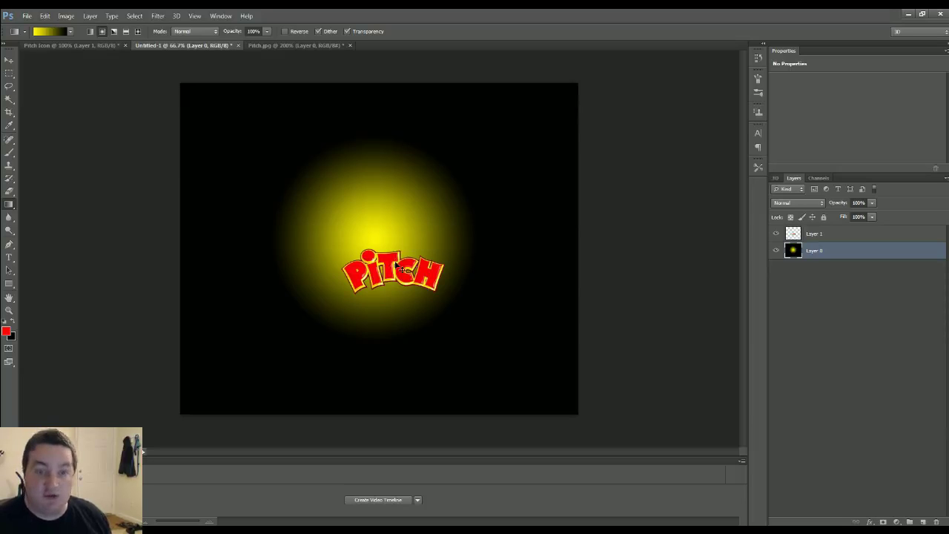
{"action": "key", "text": "ctrl+t"}
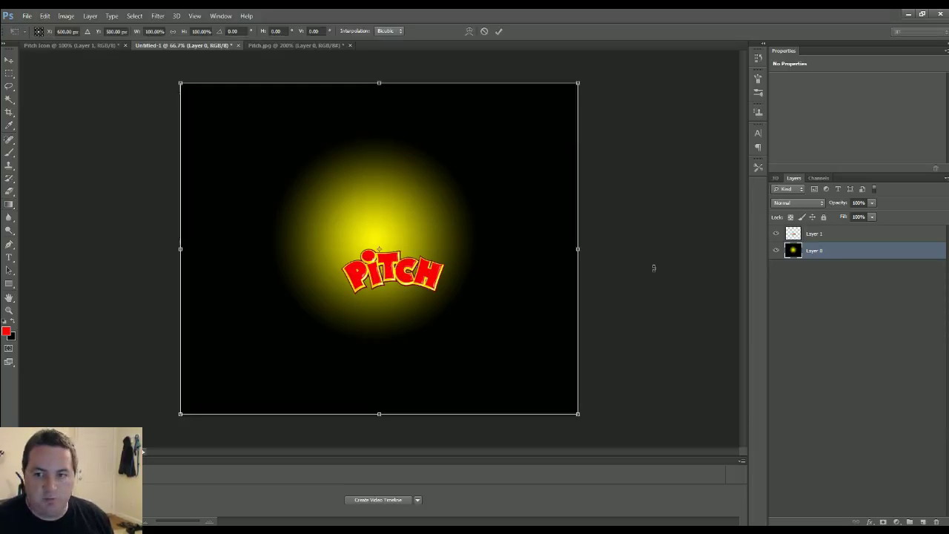
{"action": "key", "text": "Return"}
{"action": "key", "text": "g"}
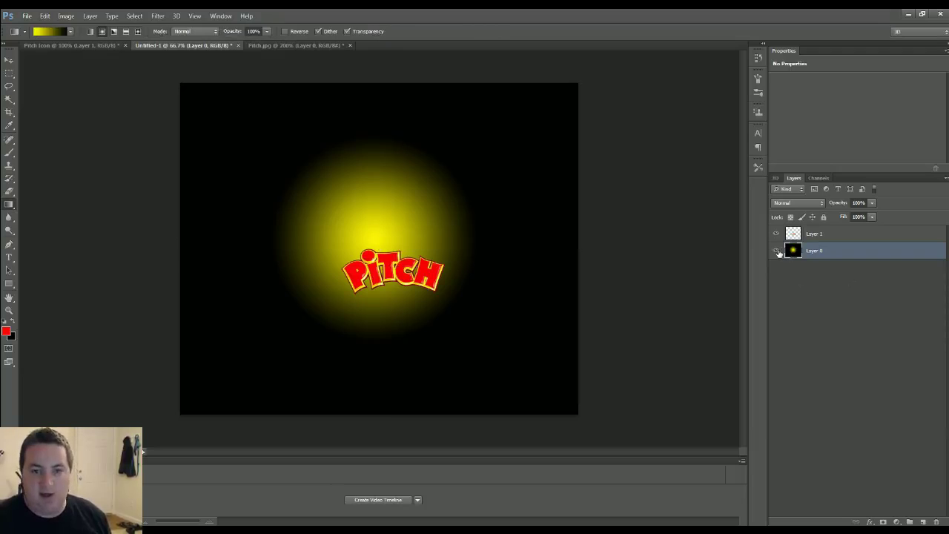
Step: Scale PITCH to about 175% and move it left and up to centre it on the glow
{"action": "left_click", "coordinate": [798, 234]}
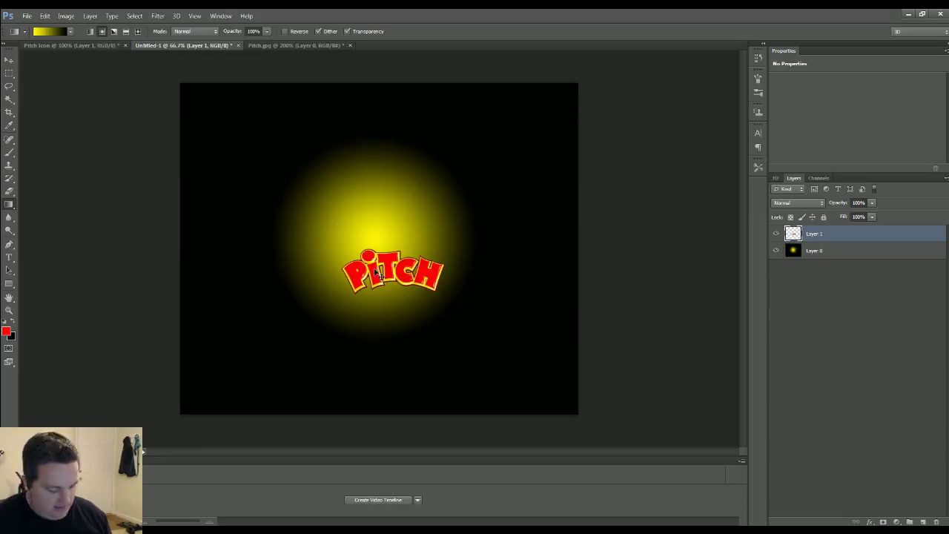
{"action": "key", "text": "ctrl+t"}
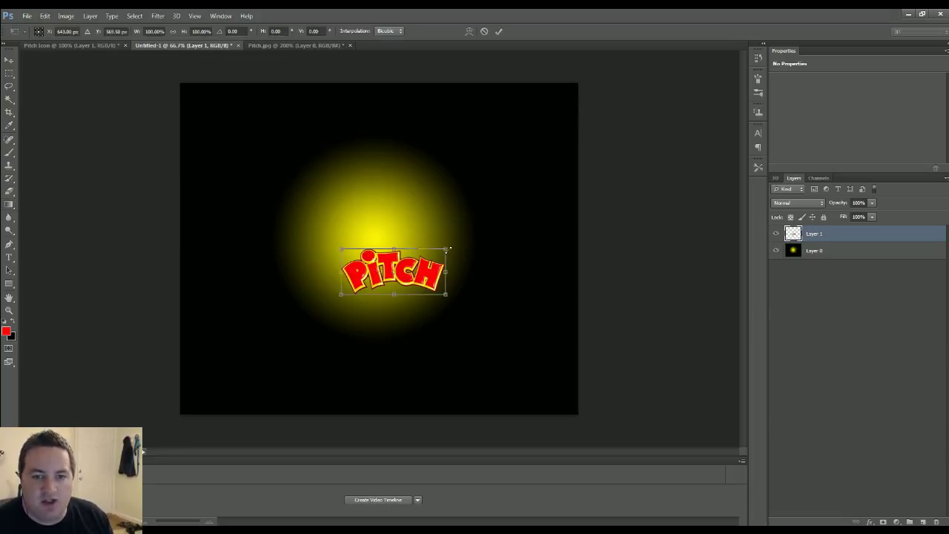
{"action": "left_click_drag", "start_coordinate": [448, 250], "coordinate": [524, 214]}
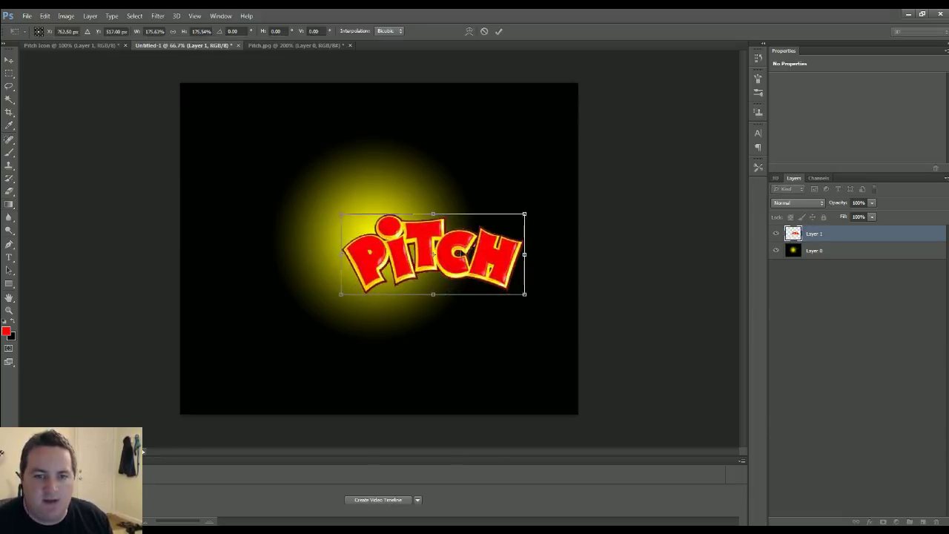
{"action": "key", "text": "Return"}
{"action": "key", "text": "g"}
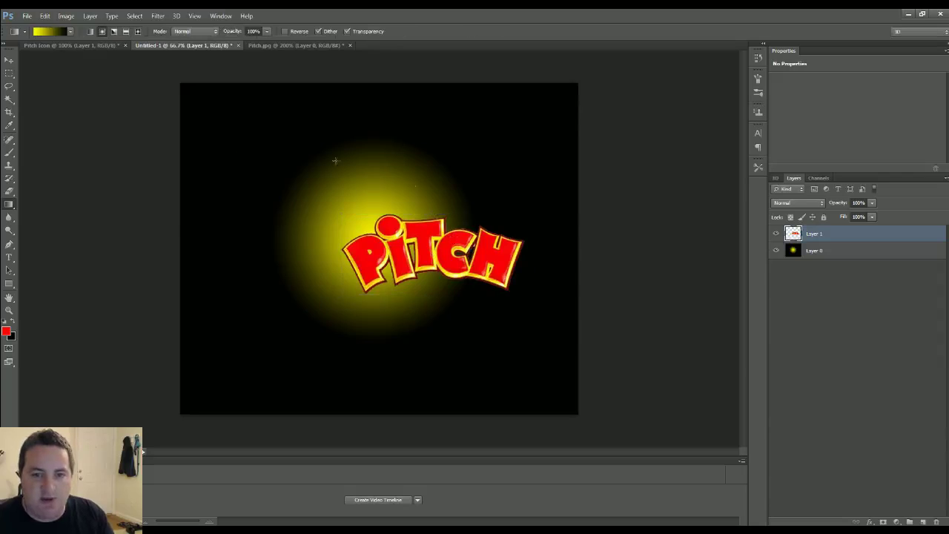
{"action": "left_click", "coordinate": [9, 59]}
{"action": "left_click_drag", "start_coordinate": [424, 245], "coordinate": [378, 232]}
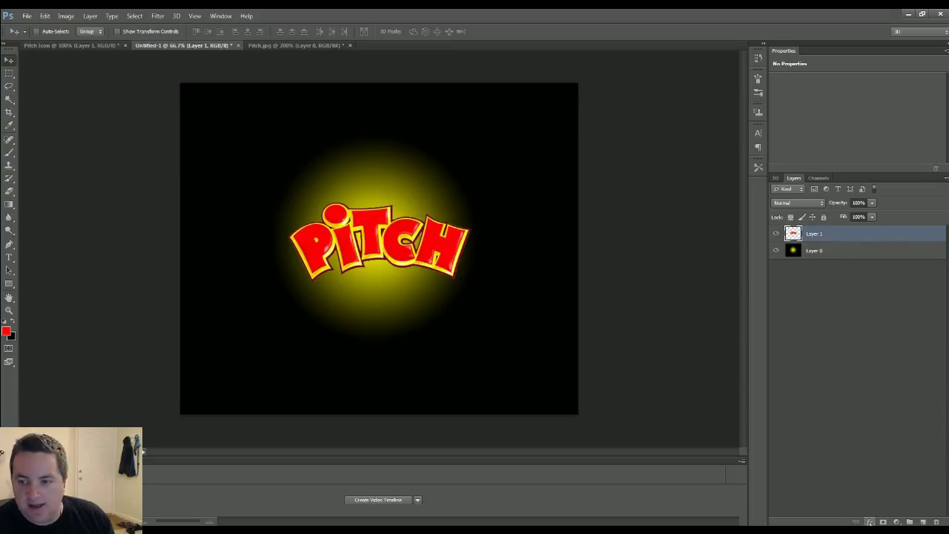
{"action": "left_click", "coordinate": [871, 522]}
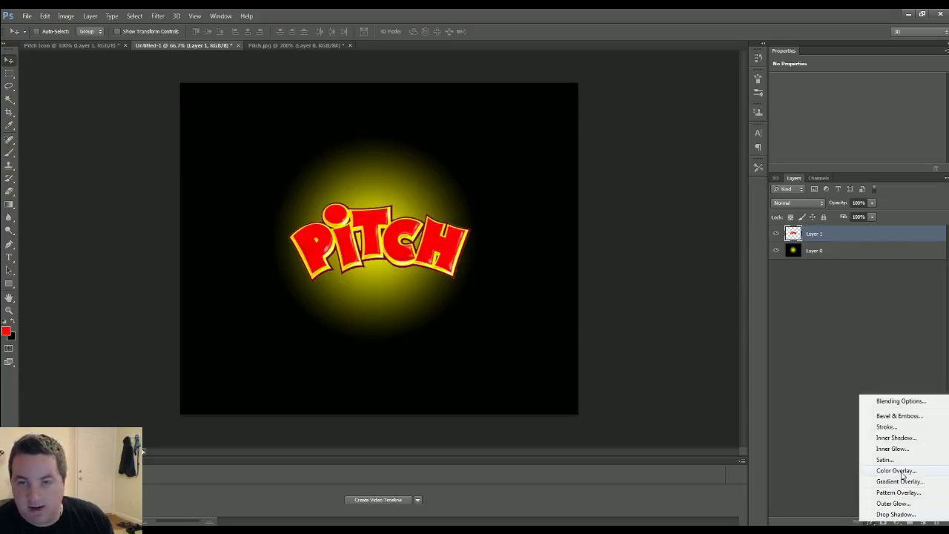
Step: Apply Bevel & Emboss to PITCH in Blending Options
{"action": "left_click", "coordinate": [882, 400]}
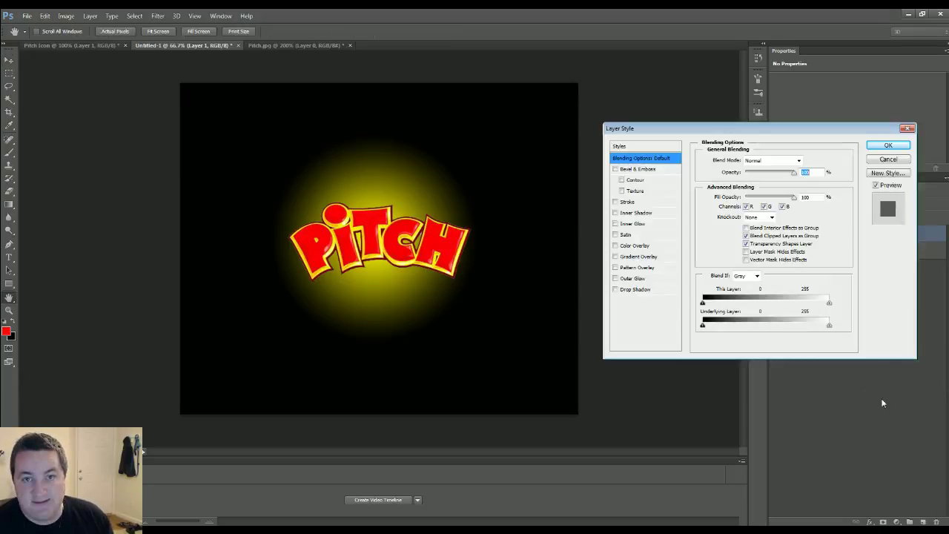
{"action": "left_click", "coordinate": [616, 170]}
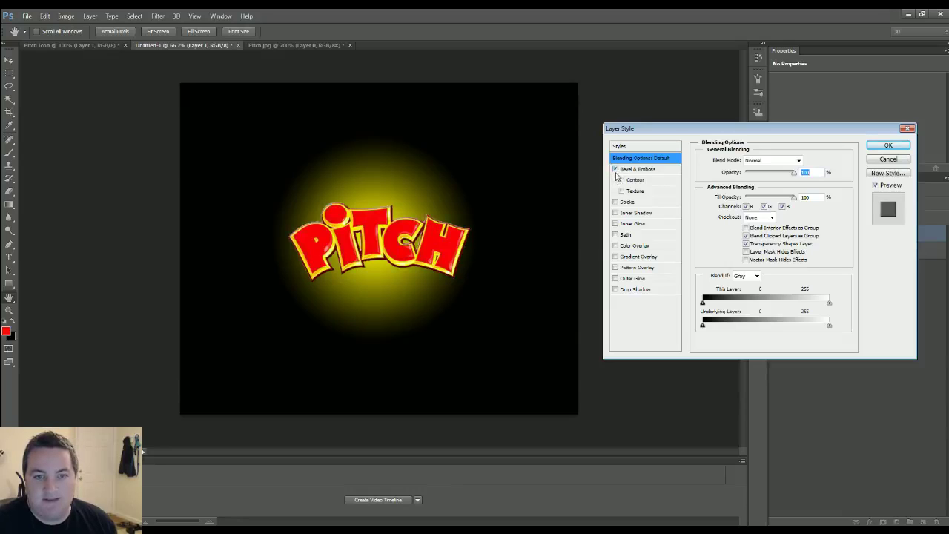
{"action": "left_click", "coordinate": [615, 170]}
{"action": "left_click", "coordinate": [616, 170]}
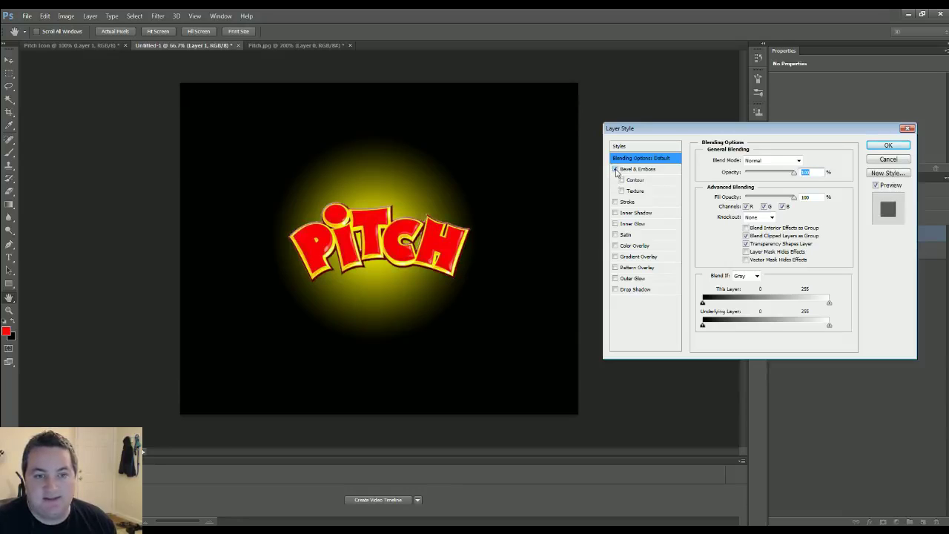
{"action": "left_click", "coordinate": [616, 170]}
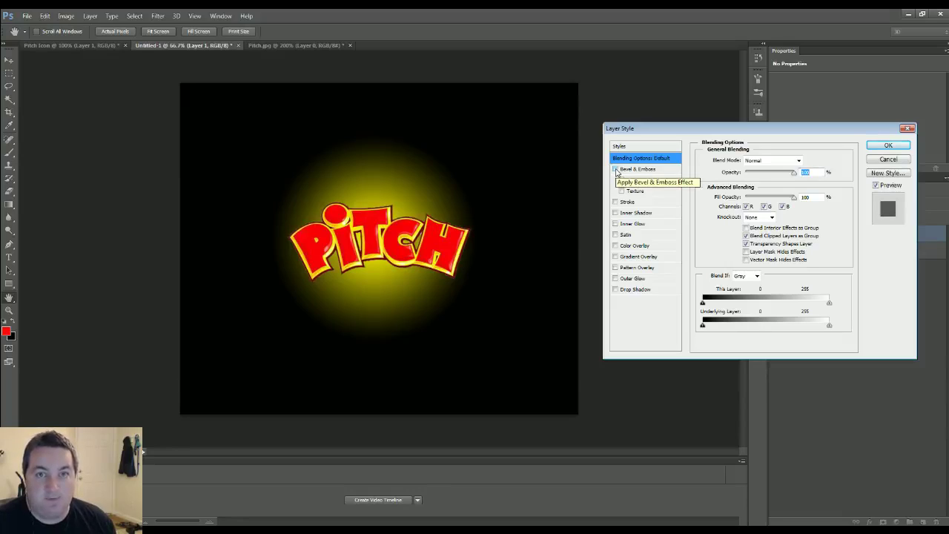
{"action": "left_click", "coordinate": [616, 170]}
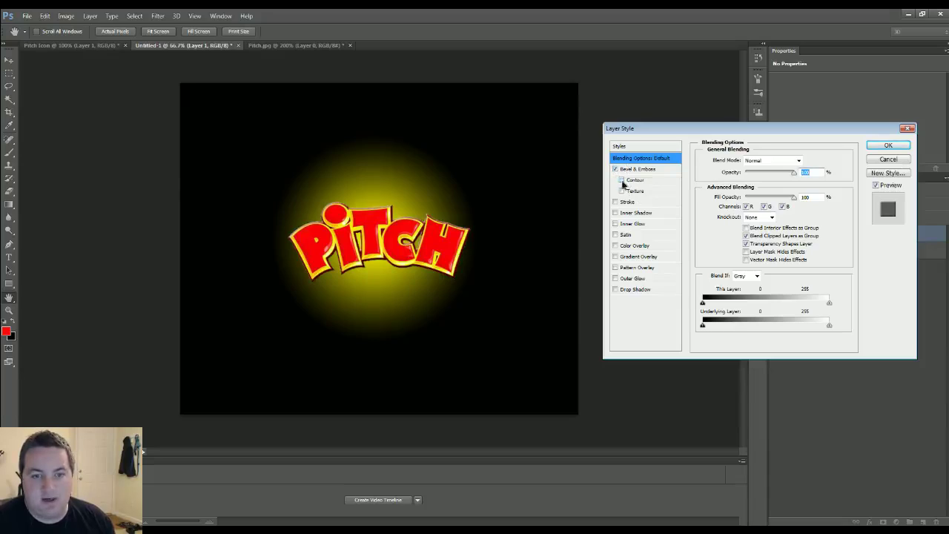
Step: Add Contour to the bevel and a 3 px black outside Stroke around PITCH
{"action": "left_click", "coordinate": [622, 180]}
{"action": "left_click", "coordinate": [622, 180]}
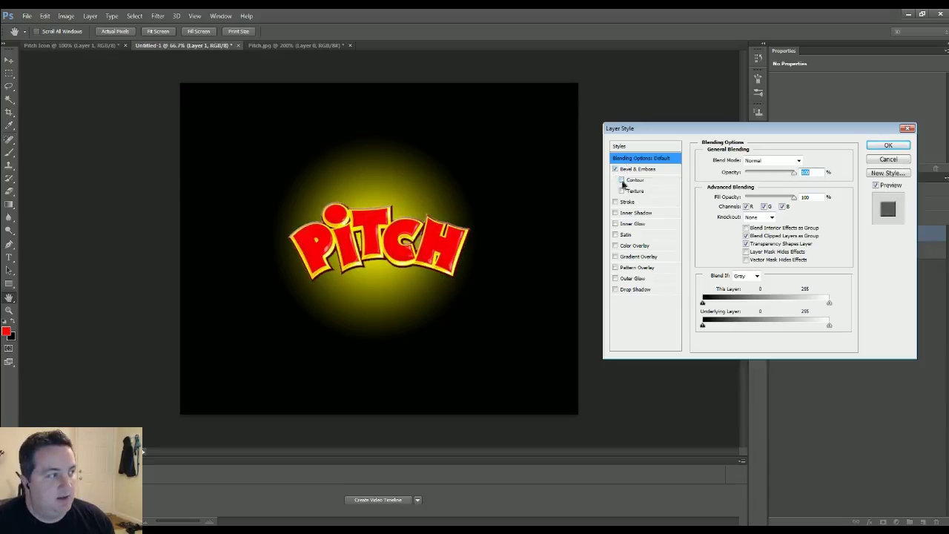
{"action": "left_click", "coordinate": [622, 181]}
{"action": "left_click", "coordinate": [622, 180]}
{"action": "left_click", "coordinate": [622, 180]}
{"action": "left_click", "coordinate": [622, 180]}
{"action": "left_click", "coordinate": [621, 180]}
{"action": "left_click", "coordinate": [616, 202]}
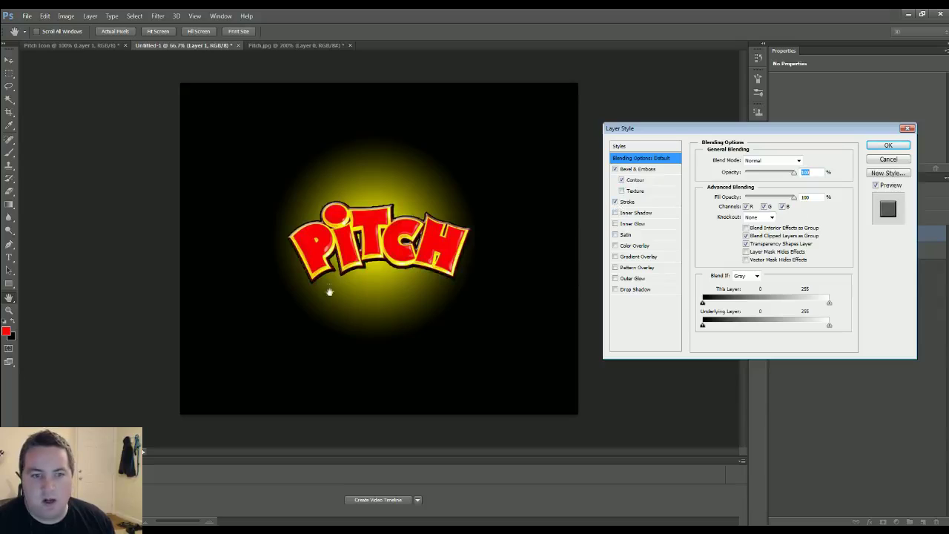
{"action": "left_click", "coordinate": [633, 204]}
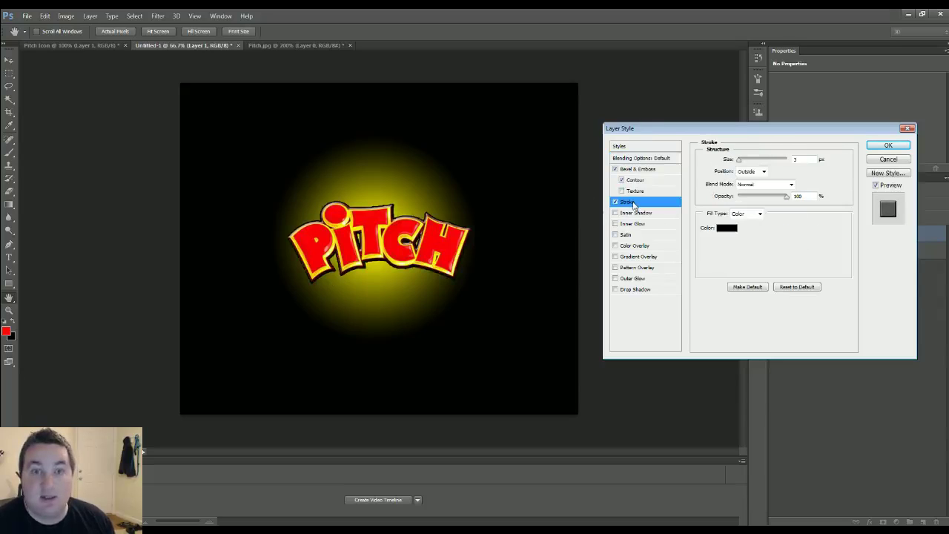
Step: Recolour PITCH's outline stroke to bright yellow, make it thin, and turn on Inner Glow
{"action": "left_click", "coordinate": [727, 228]}
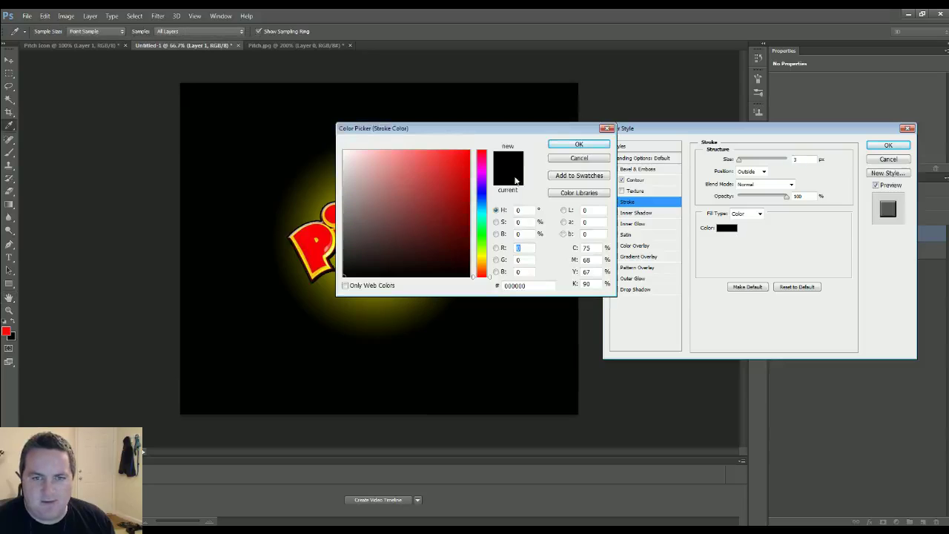
{"action": "left_click", "coordinate": [485, 255]}
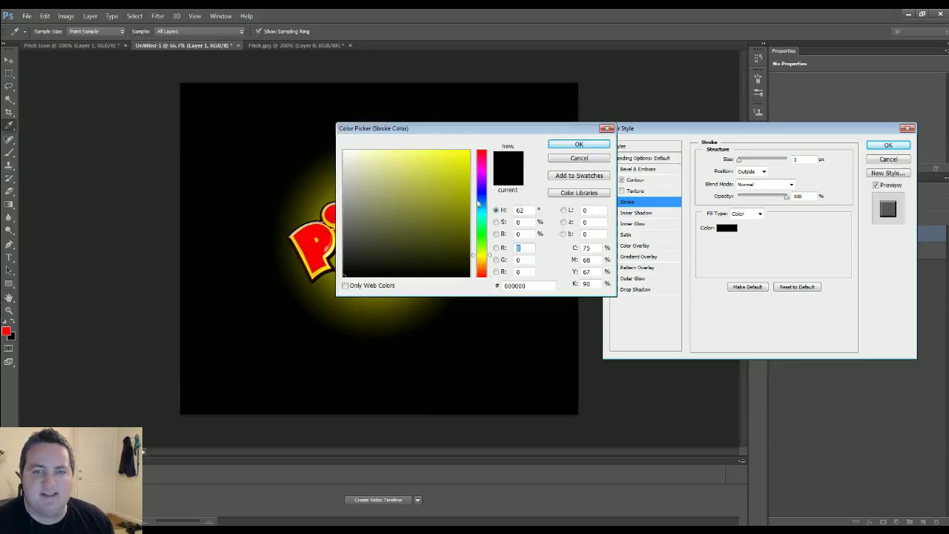
{"action": "left_click", "coordinate": [467, 150]}
{"action": "left_click", "coordinate": [577, 143]}
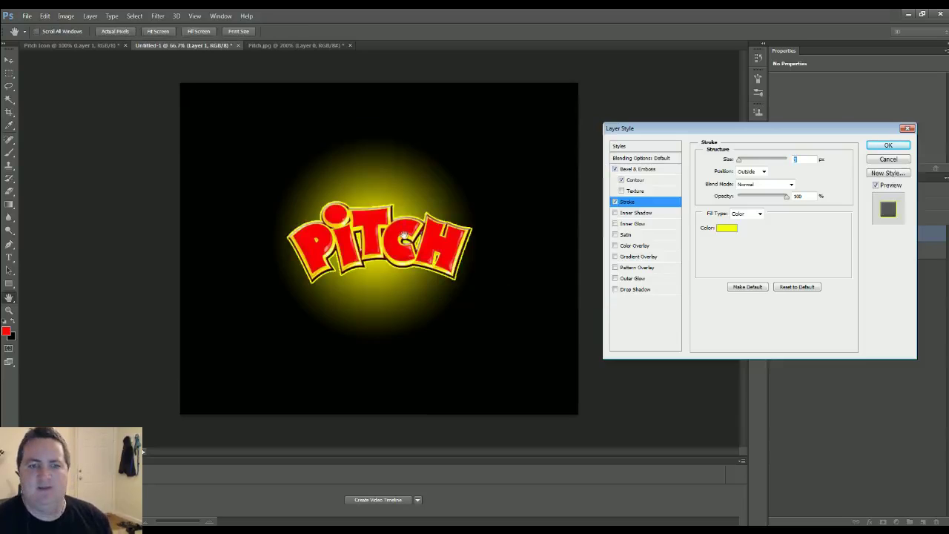
{"action": "mouse_move", "coordinate": [740, 163]}
{"action": "left_mouse_down"}
{"action": "mouse_move", "coordinate": [756, 162]}
{"action": "mouse_move", "coordinate": [737, 170]}
{"action": "left_mouse_up"}
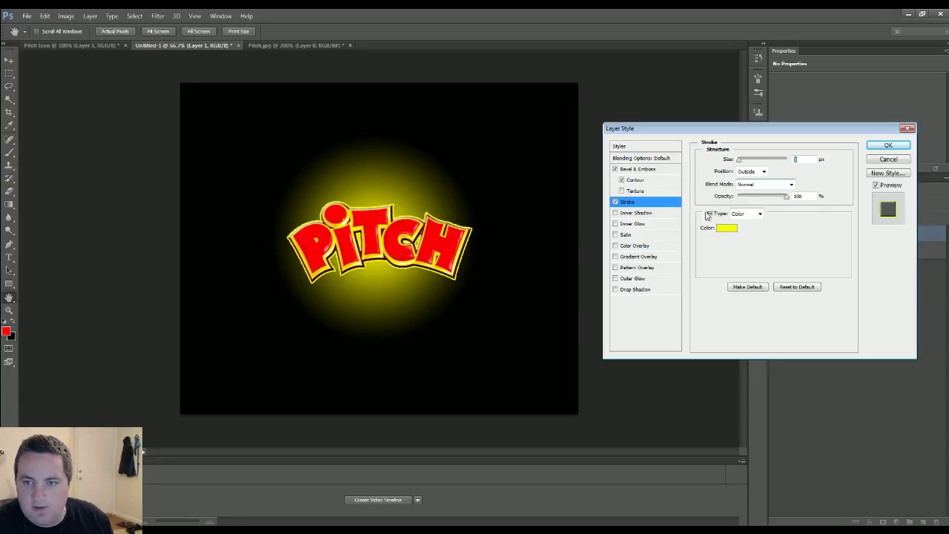
{"action": "left_click", "coordinate": [614, 224]}
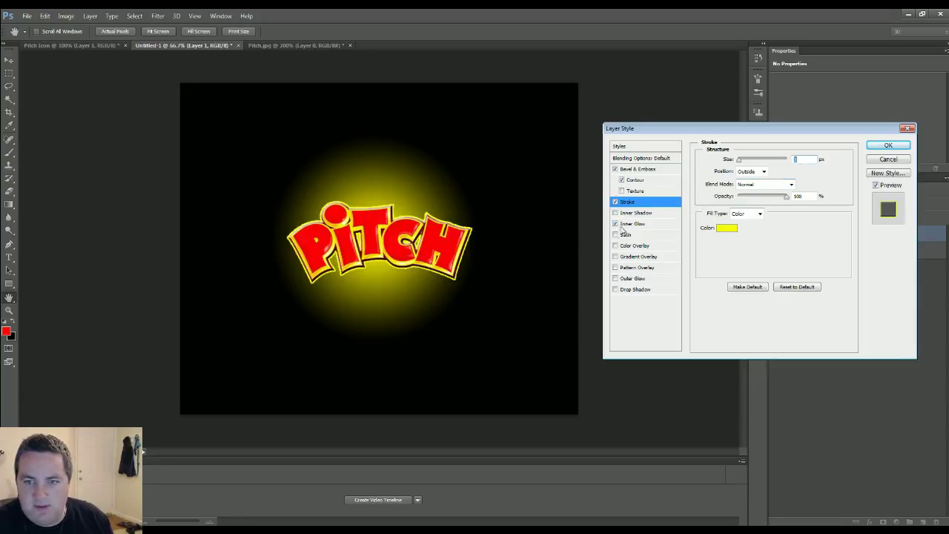
Step: Try a cyan Inner Glow at 100% opacity, then drop it and apply only bevel and stroke
{"action": "left_click", "coordinate": [632, 223]}
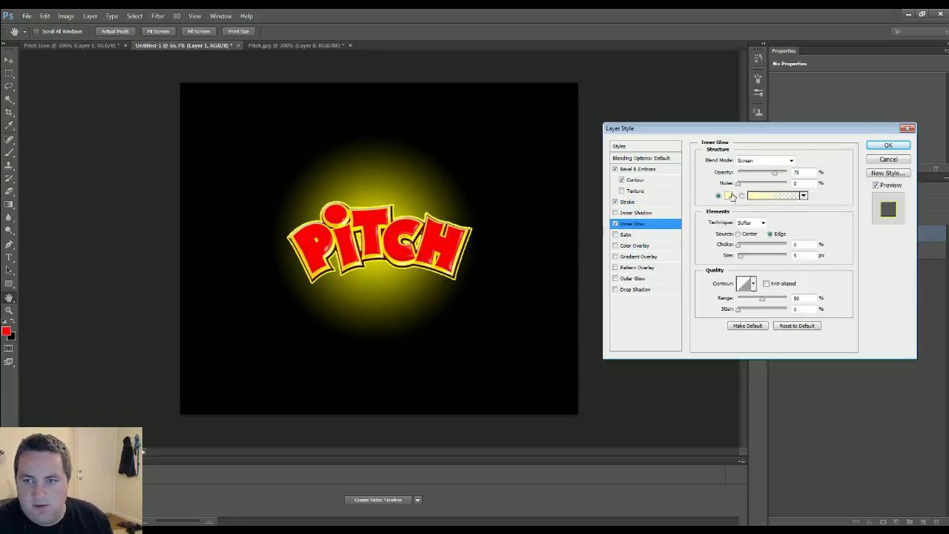
{"action": "left_click", "coordinate": [728, 195]}
{"action": "left_click", "coordinate": [481, 210]}
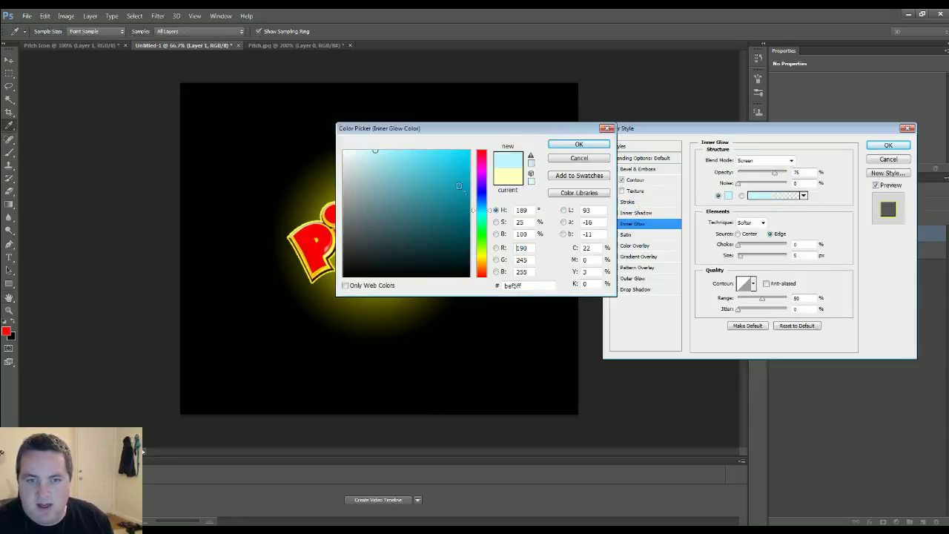
{"action": "left_click", "coordinate": [449, 152]}
{"action": "left_click", "coordinate": [566, 147]}
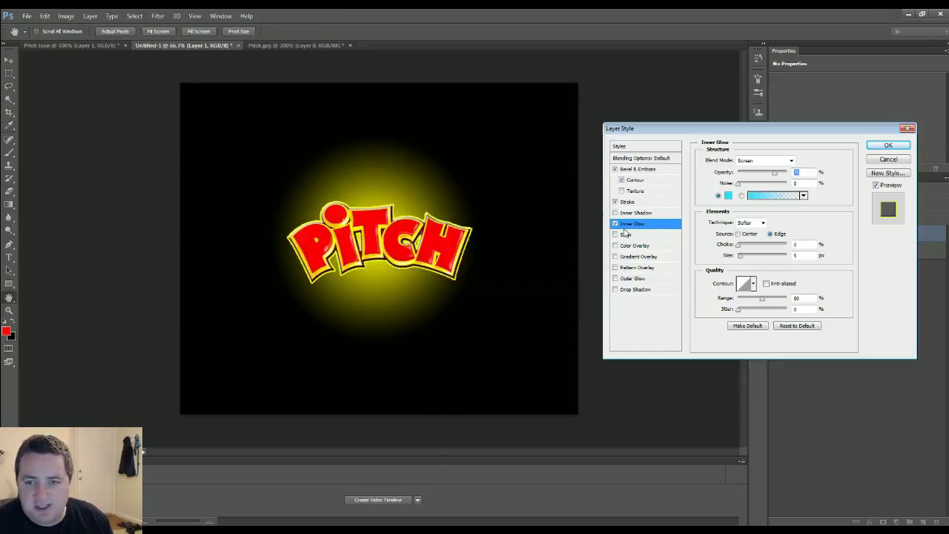
{"action": "left_click_drag", "start_coordinate": [773, 175], "coordinate": [798, 178]}
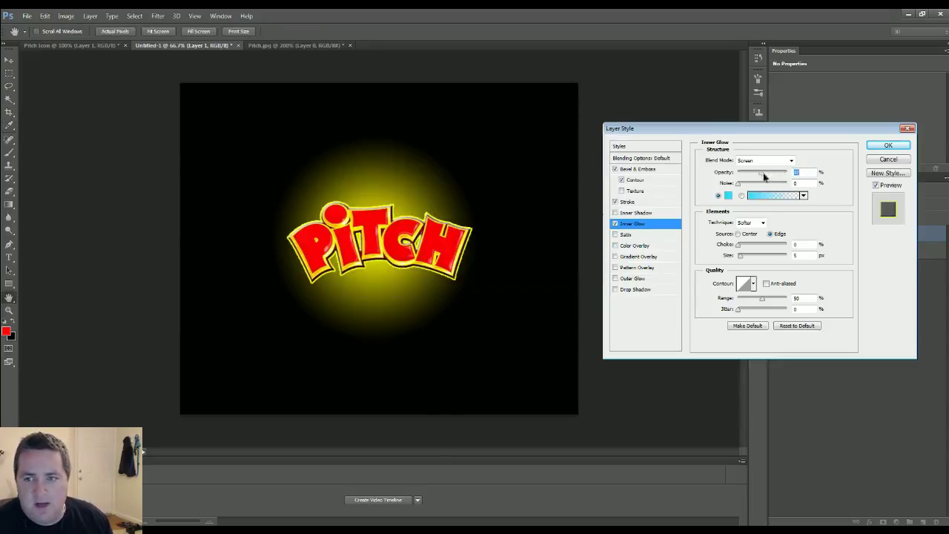
{"action": "left_click", "coordinate": [615, 223]}
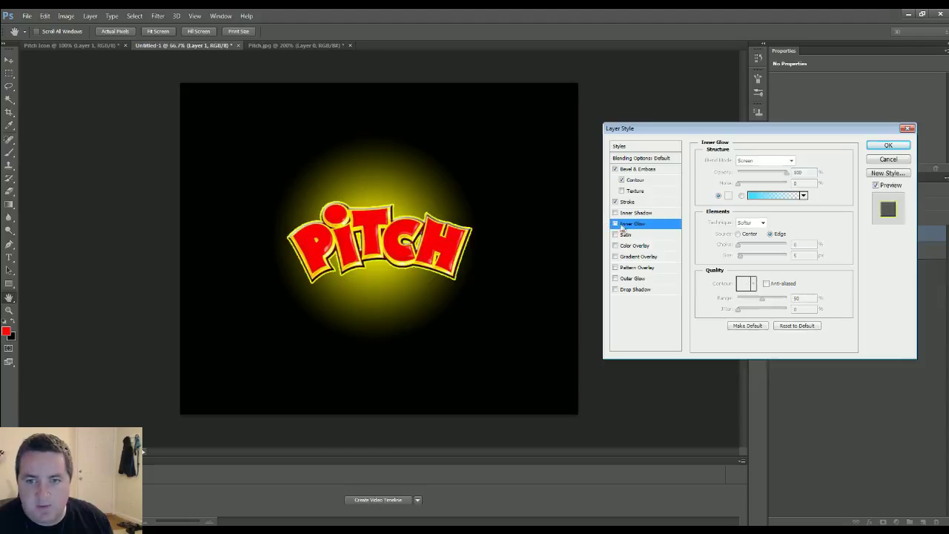
{"action": "left_click", "coordinate": [888, 145]}
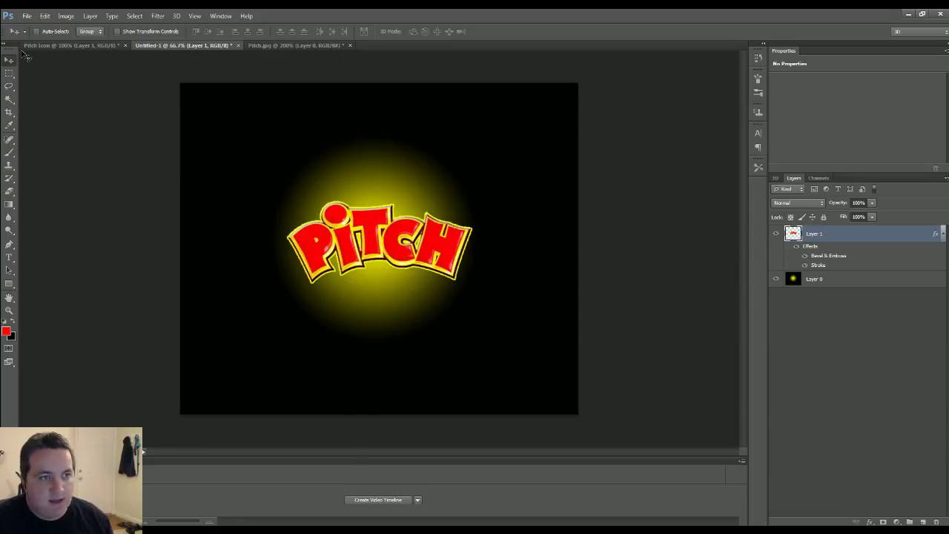
Step: Scale the PITCH logo up to about 120% and shift it left and down over the glow
{"action": "left_click_drag", "start_coordinate": [378, 224], "coordinate": [374, 224]}
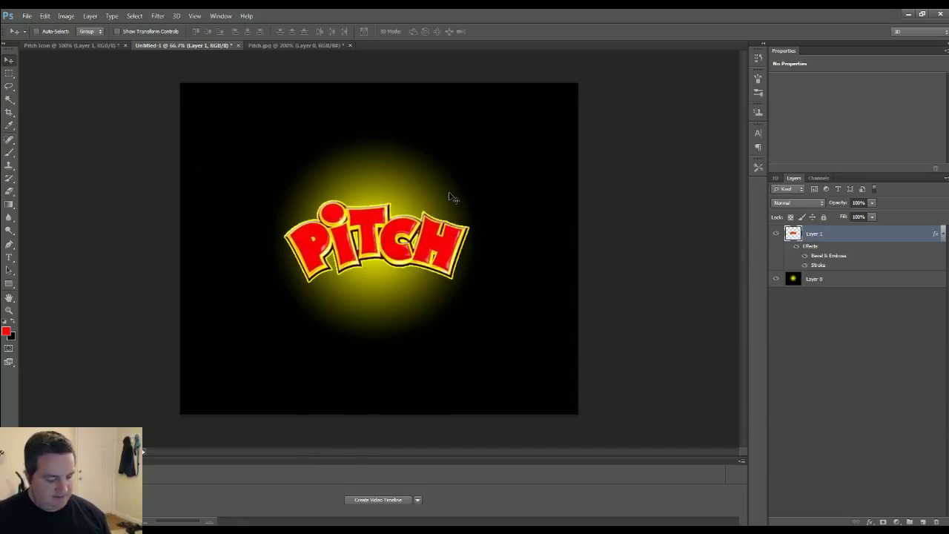
{"action": "key", "text": "ctrl+t"}
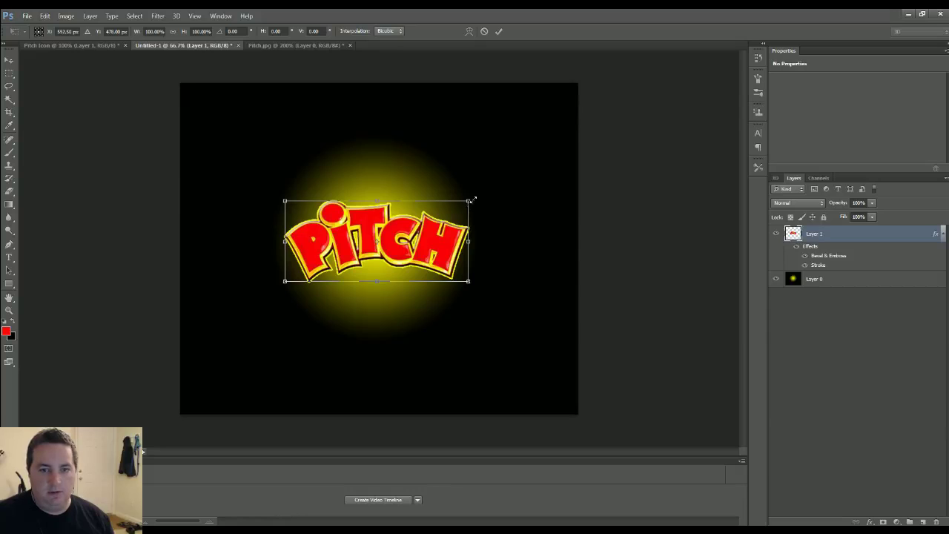
{"action": "left_click_drag", "start_coordinate": [473, 199], "coordinate": [505, 183]}
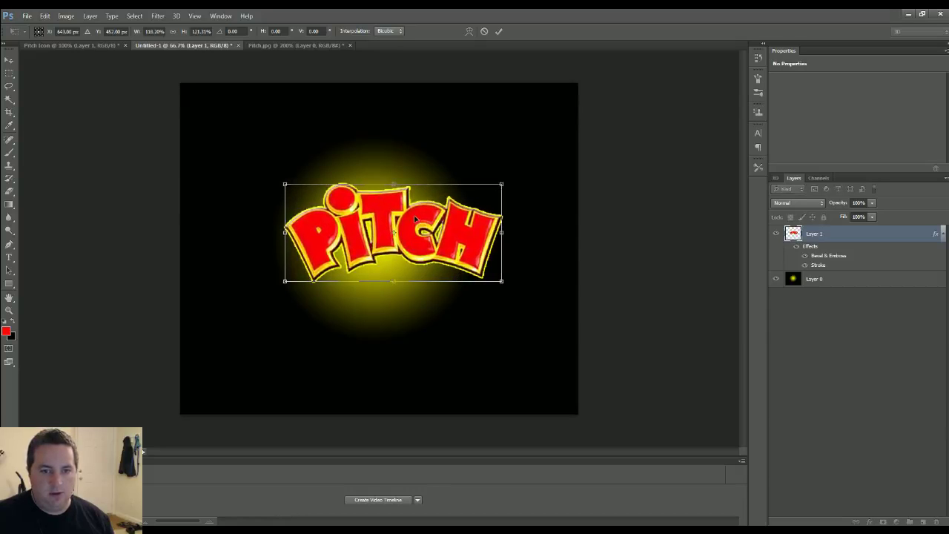
{"action": "key", "text": "Return"}
{"action": "mouse_move", "coordinate": [410, 229]}
{"action": "left_mouse_down"}
{"action": "mouse_move", "coordinate": [384, 240]}
{"action": "mouse_move", "coordinate": [394, 237]}
{"action": "left_mouse_up"}
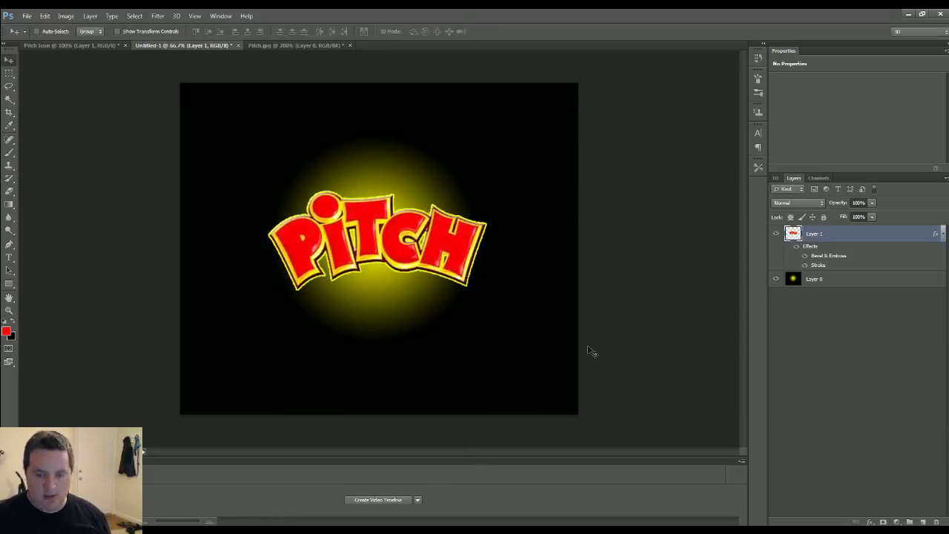
{"action": "key", "text": "ctrl+minus"}
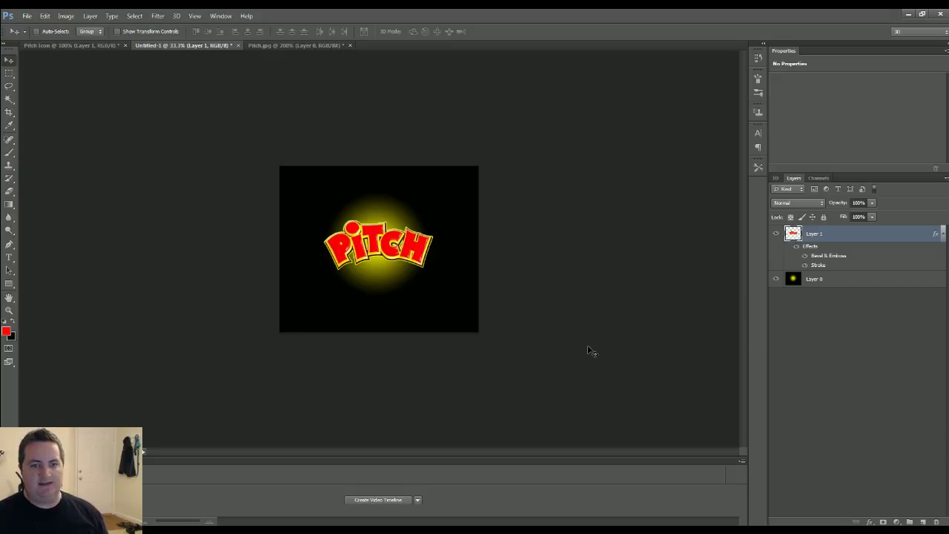